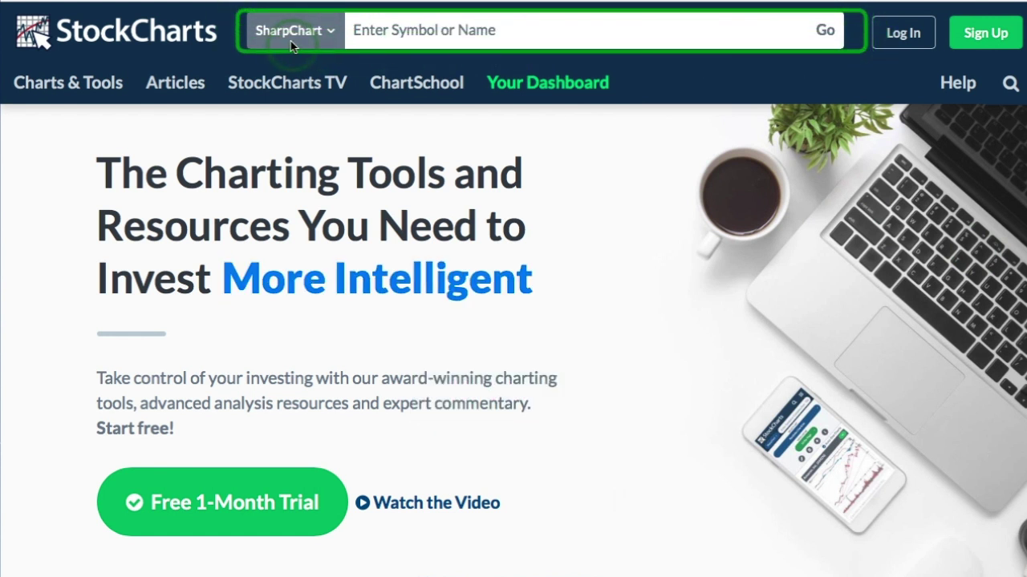
Look up QQQ in the symbol search with SharpChart as the chart type.
left_click(385, 30)
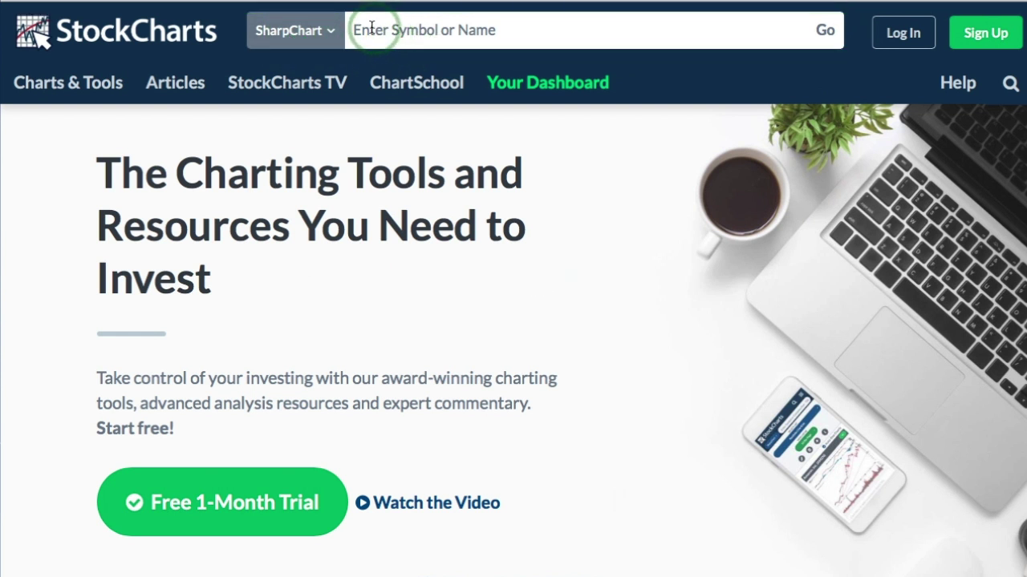
type("qqq")
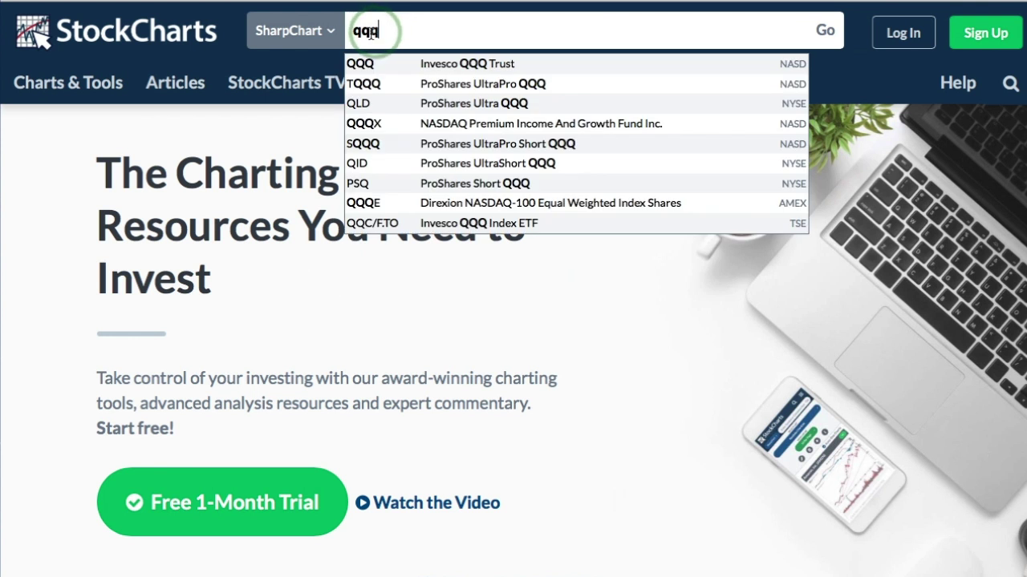
Open the Charts & Tools page and review the Charting Tools list and the Create a SharpChart symbol entry.
left_click(72, 86)
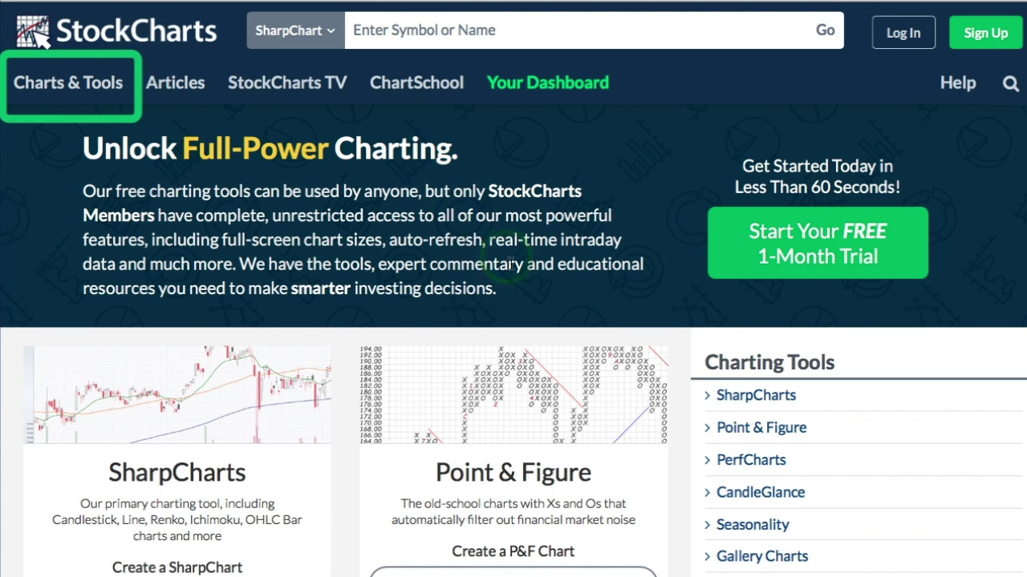
scroll(591, 315, "down", 2)
scroll(591, 321, "up", 2)
scroll(590, 320, "down", 1)
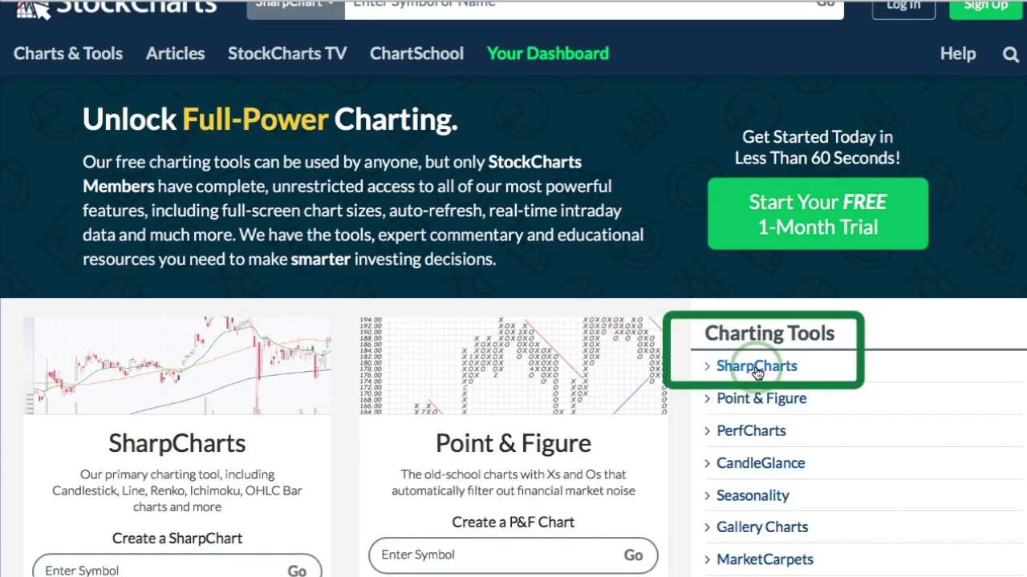
scroll(757, 370, "down", 5)
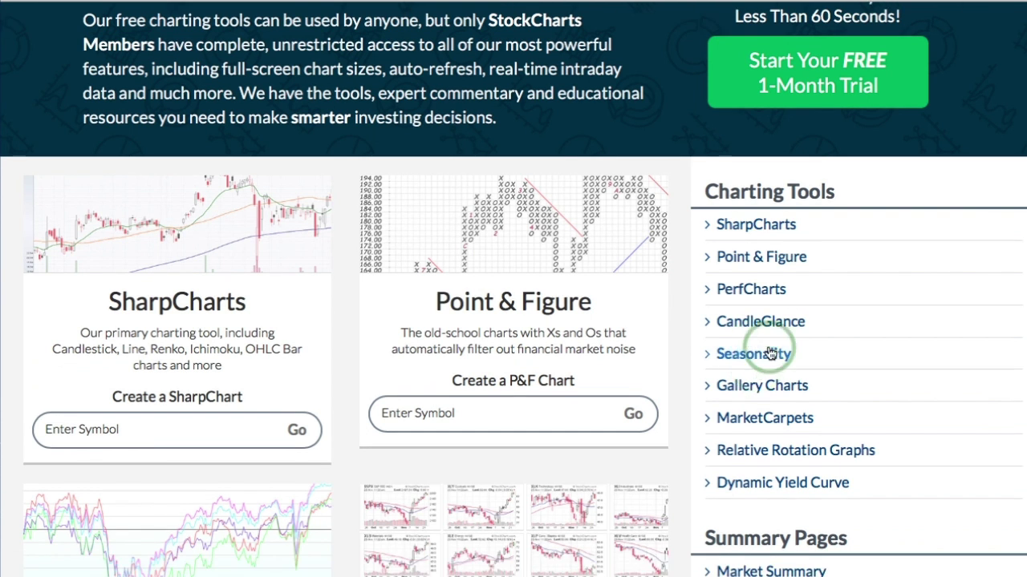
left_click(140, 426)
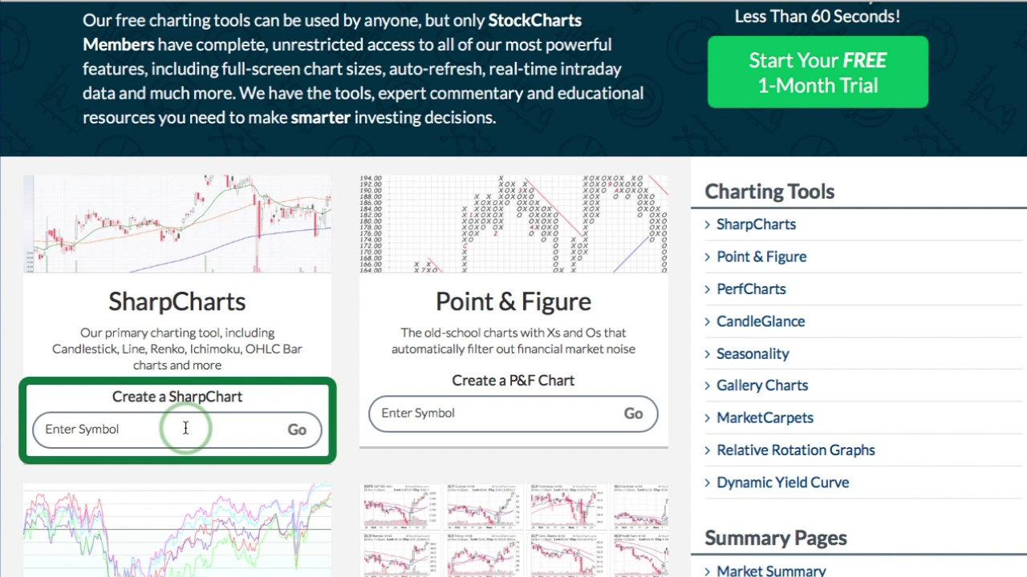
Create a SharpChart for the symbol QQQ from the site-wide symbol search.
scroll(186, 429, "up", 3)
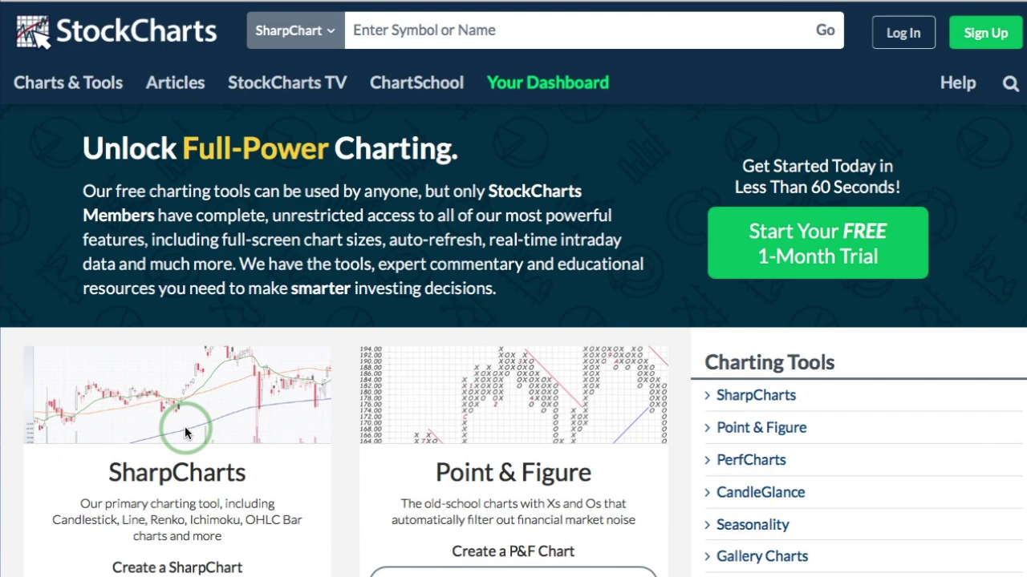
left_click(437, 30)
type("qqq")
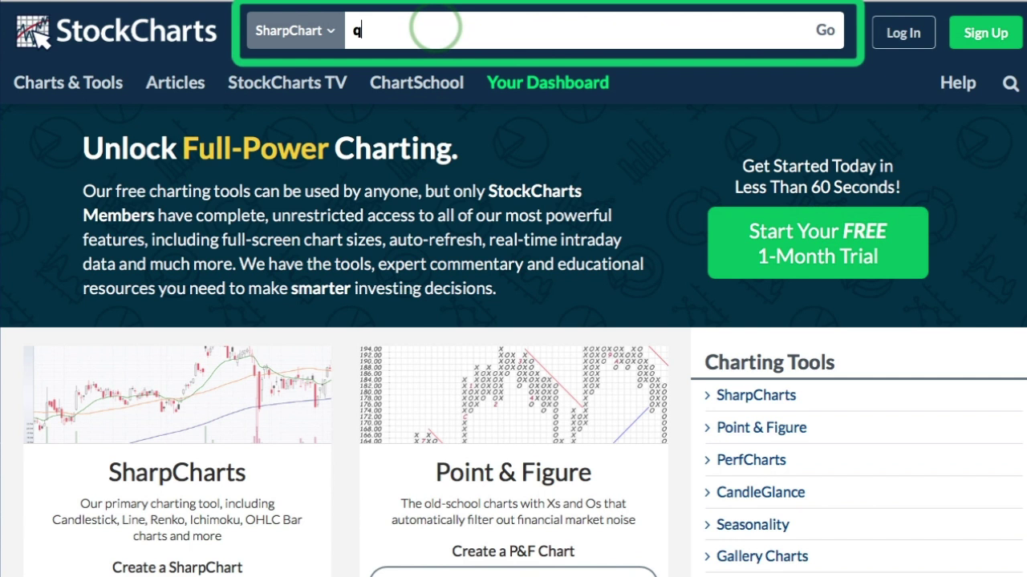
left_click(825, 32)
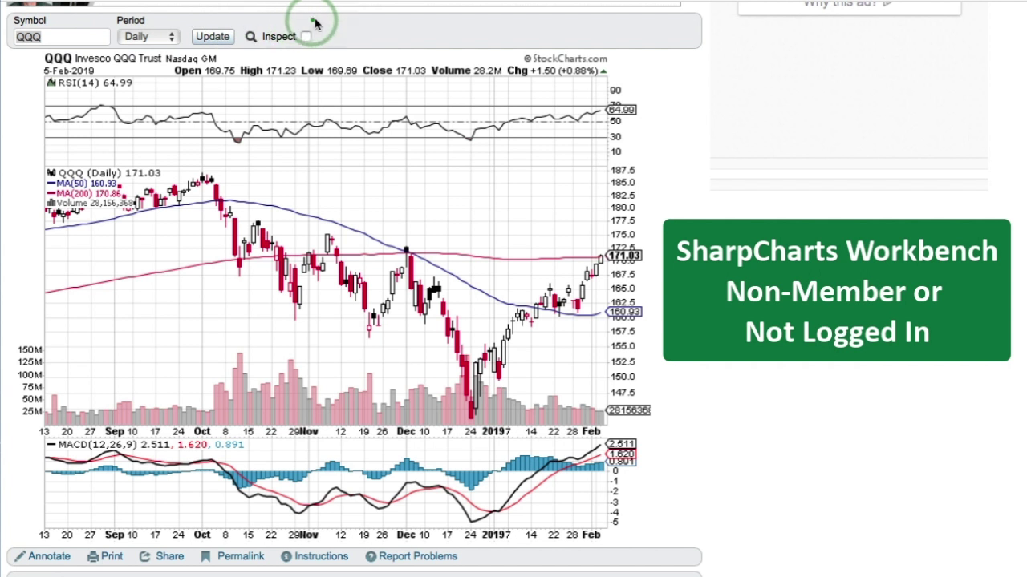
left_click_drag(314, 18, 405, 53)
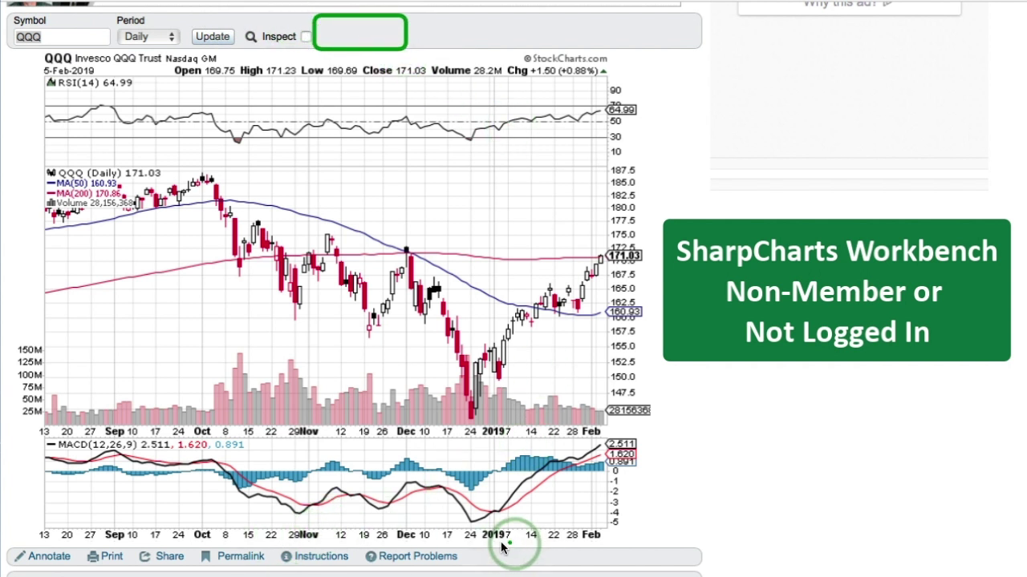
left_click_drag(482, 545, 557, 569)
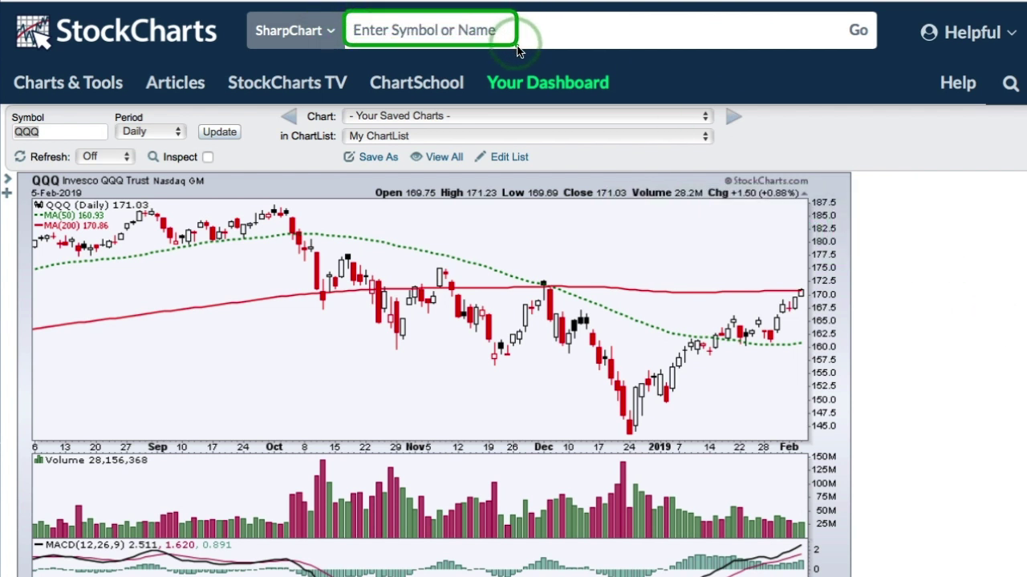
Search for symbols matching "micro" and open the full list of results.
left_click(452, 31)
type("m")
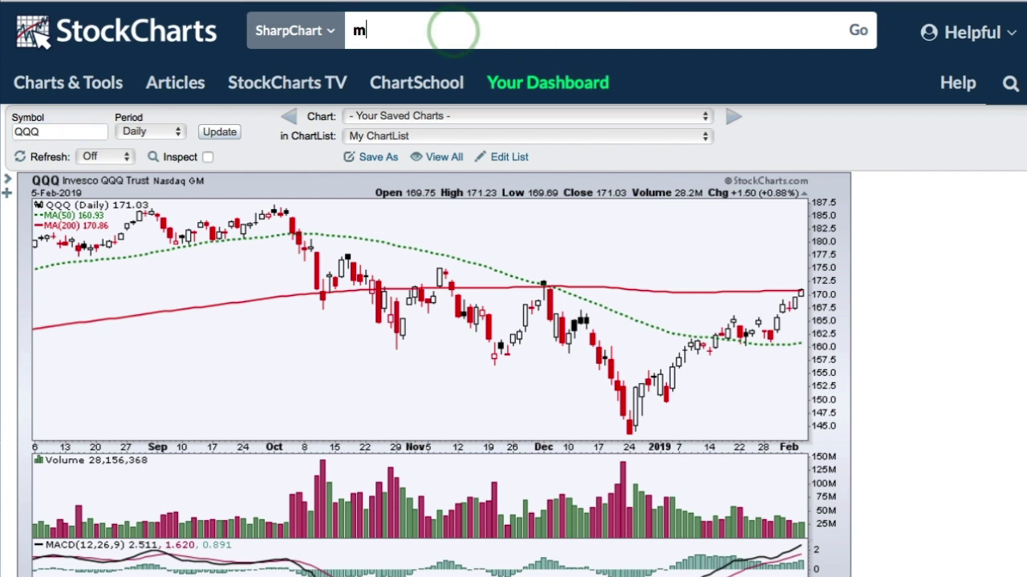
type("icro")
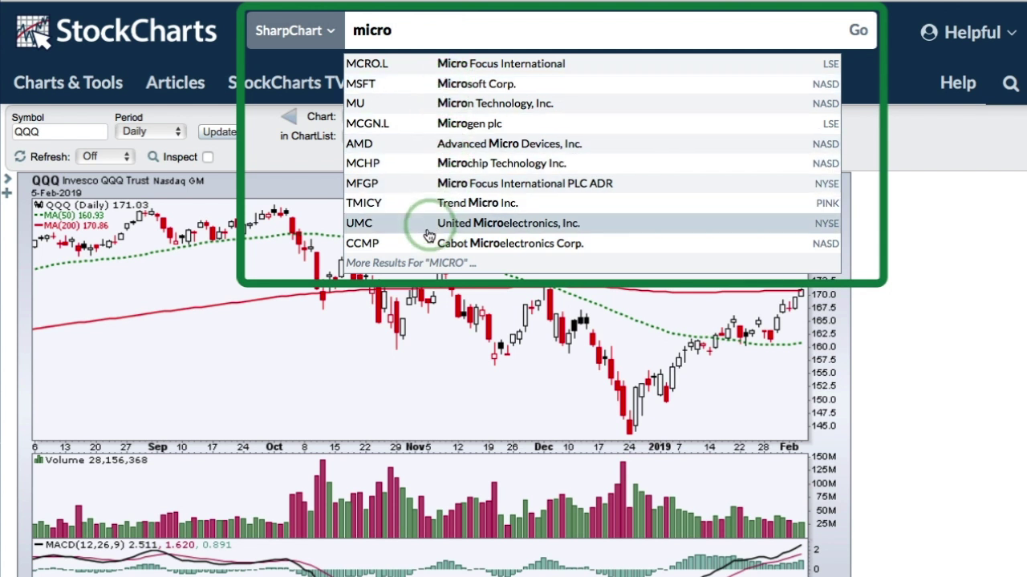
left_click(416, 263)
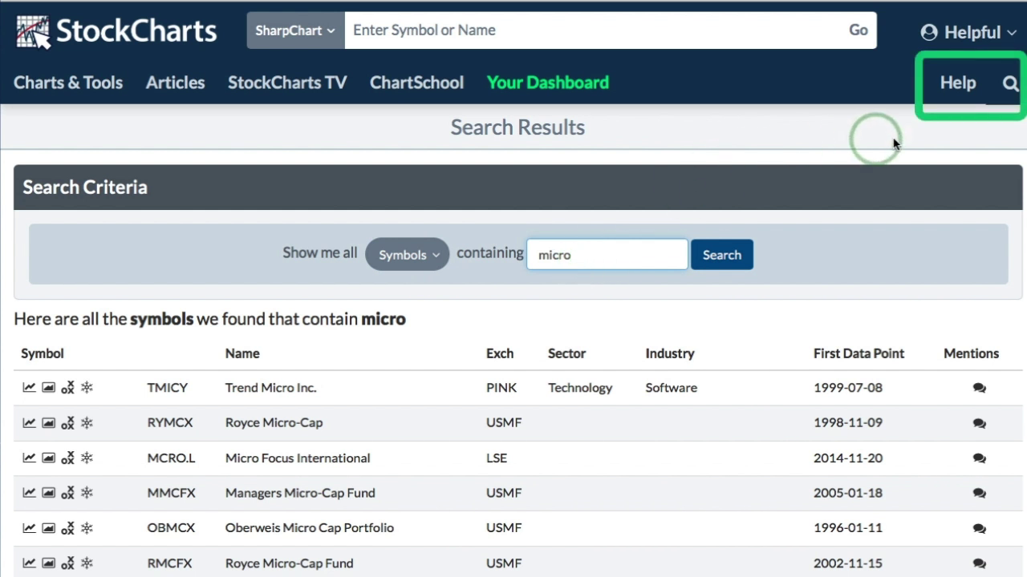
Search the whole site for "micro" and switch the search category to Symbols.
left_click(1008, 87)
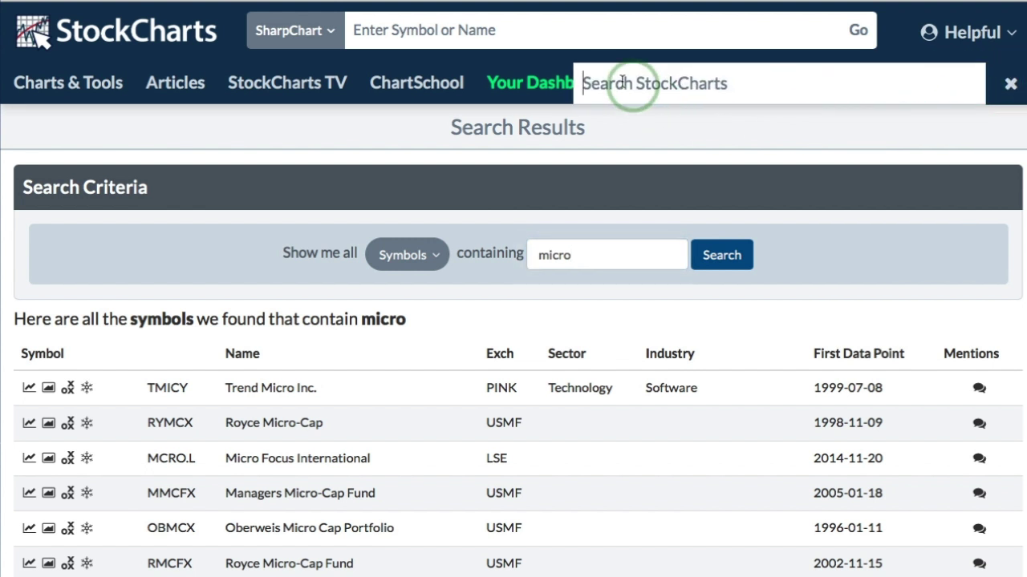
type("micro")
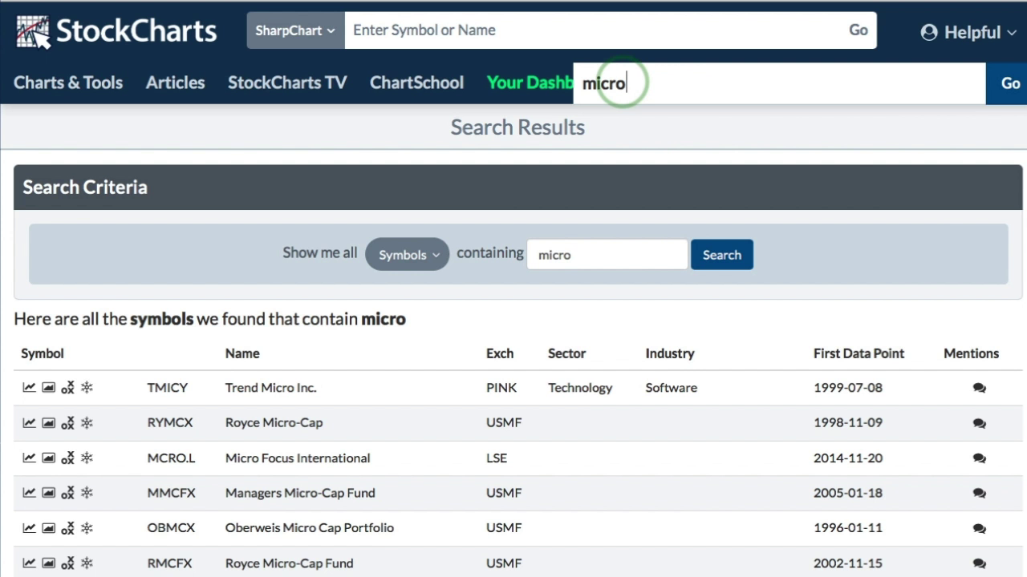
key("Return")
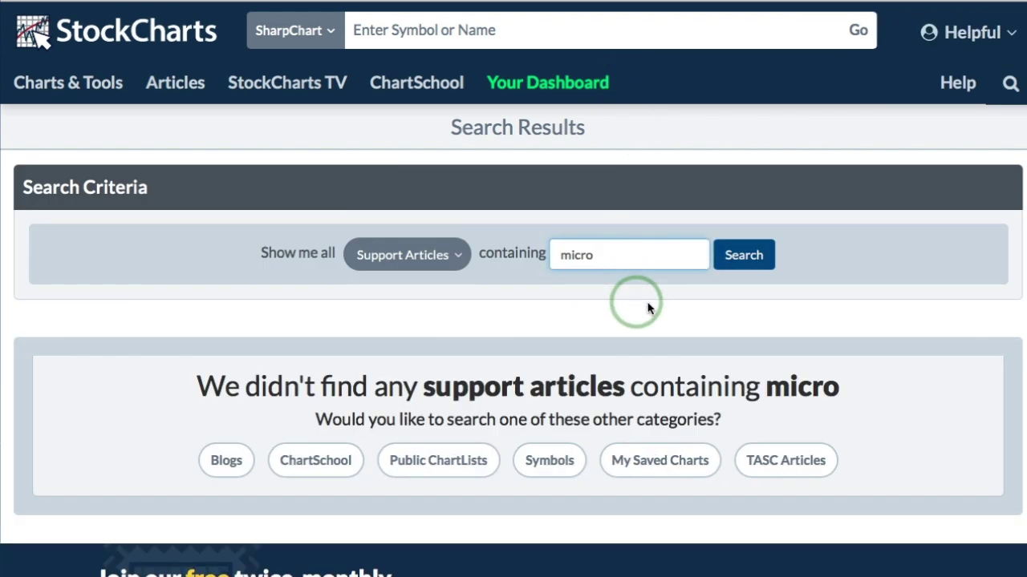
left_click(409, 269)
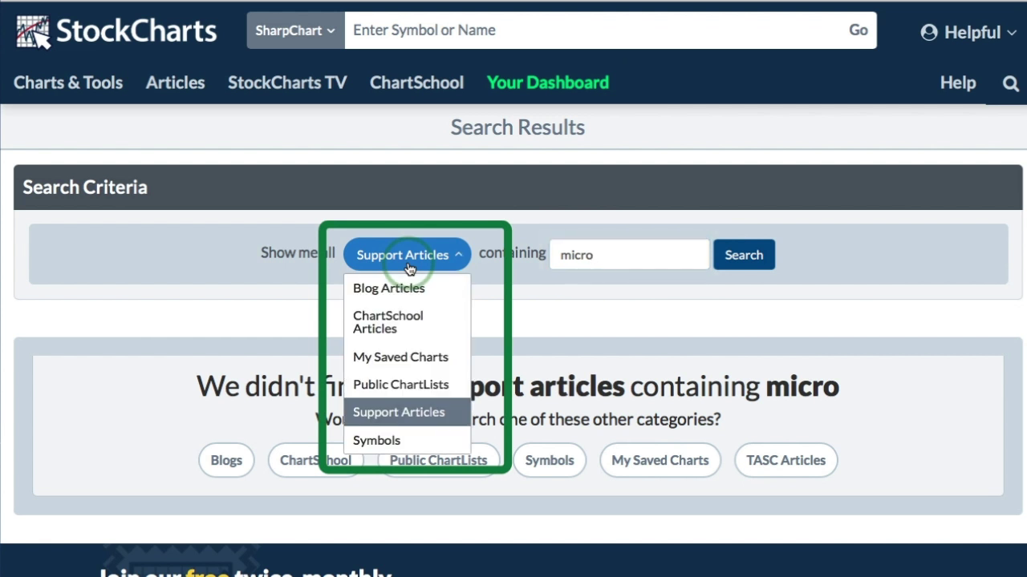
left_click(377, 441)
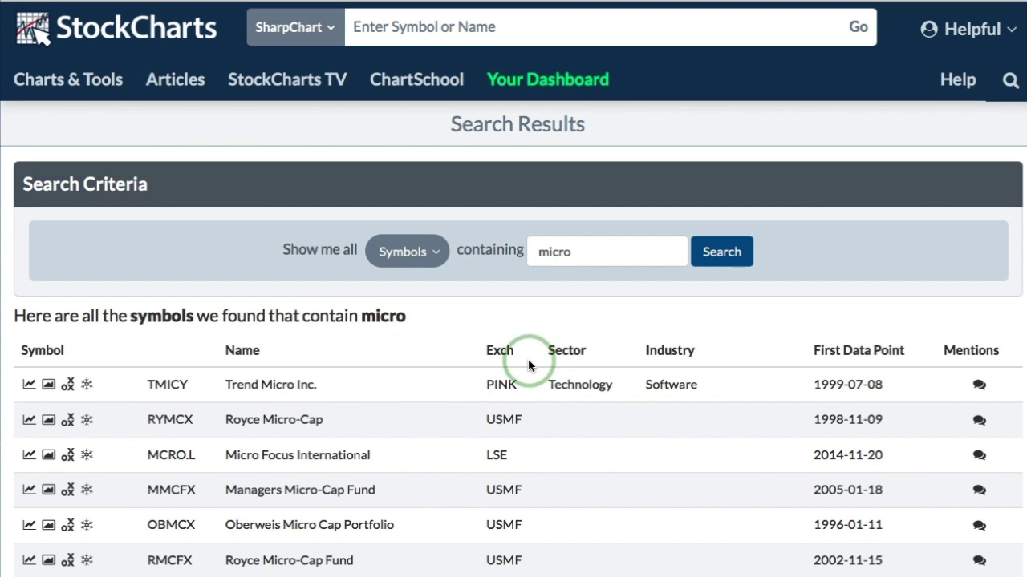
scroll(528, 362, "down", 3)
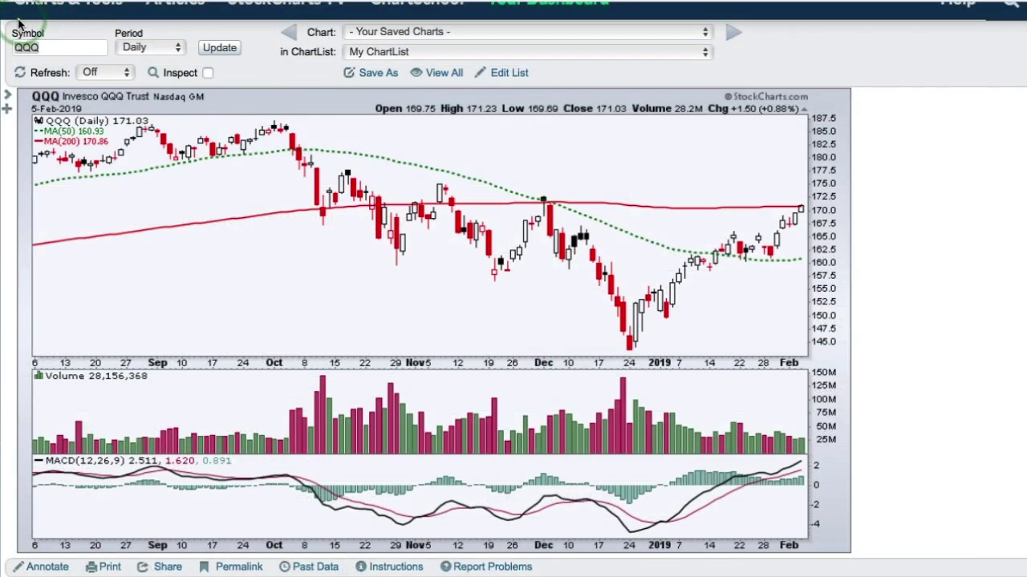
left_click_drag(19, 24, 709, 86)
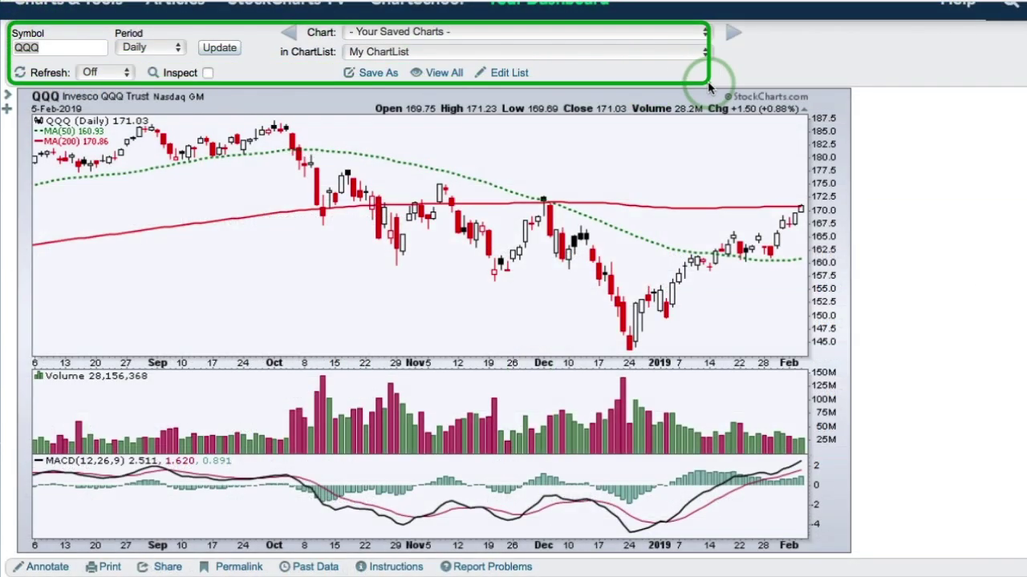
left_click_drag(665, 154, 654, 167)
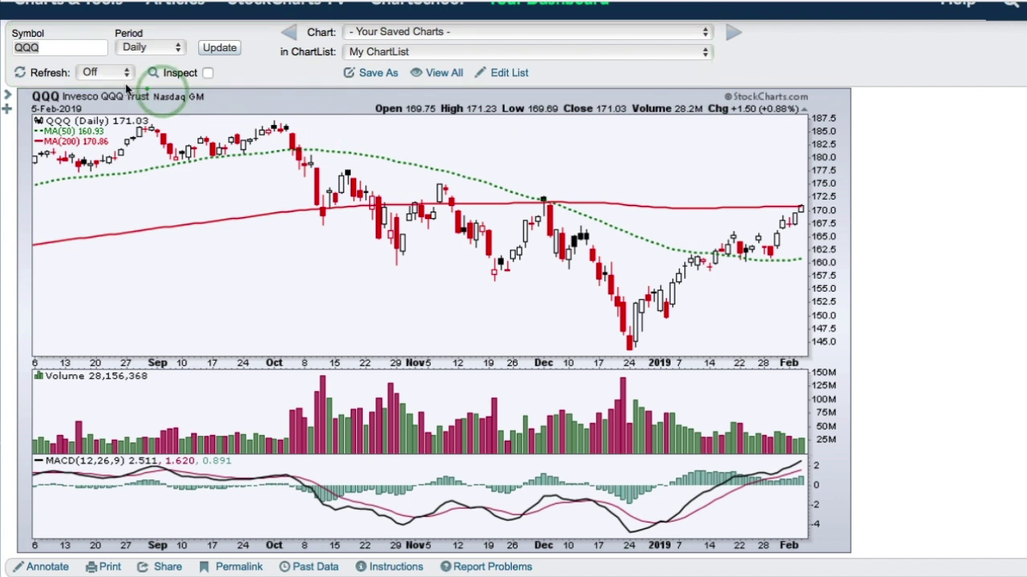
left_click_drag(10, 63, 139, 85)
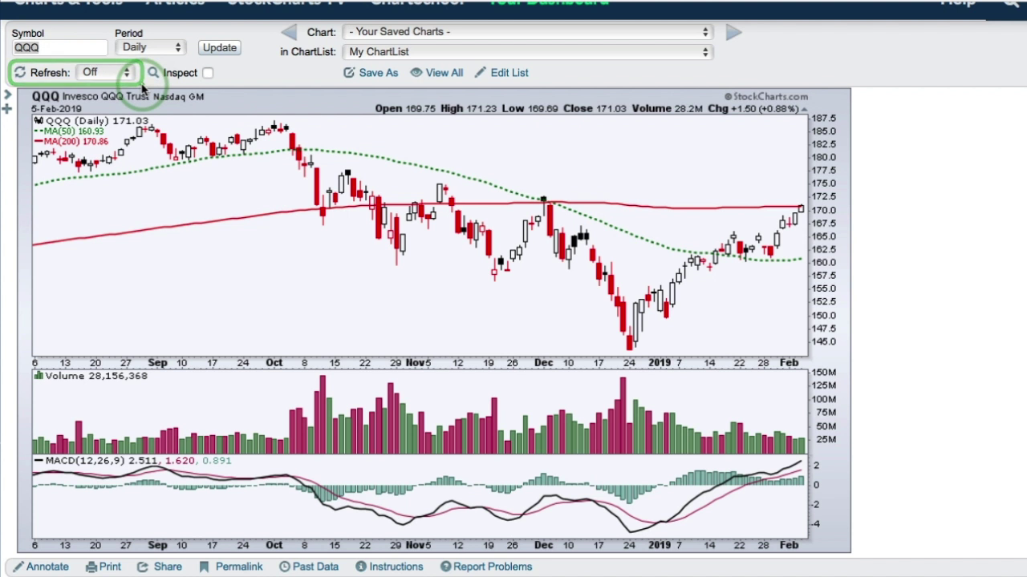
Review the chart's auto-refresh intervals, and use Inspect to read the price data of the 24 Dec 2018 candle.
left_click(122, 74)
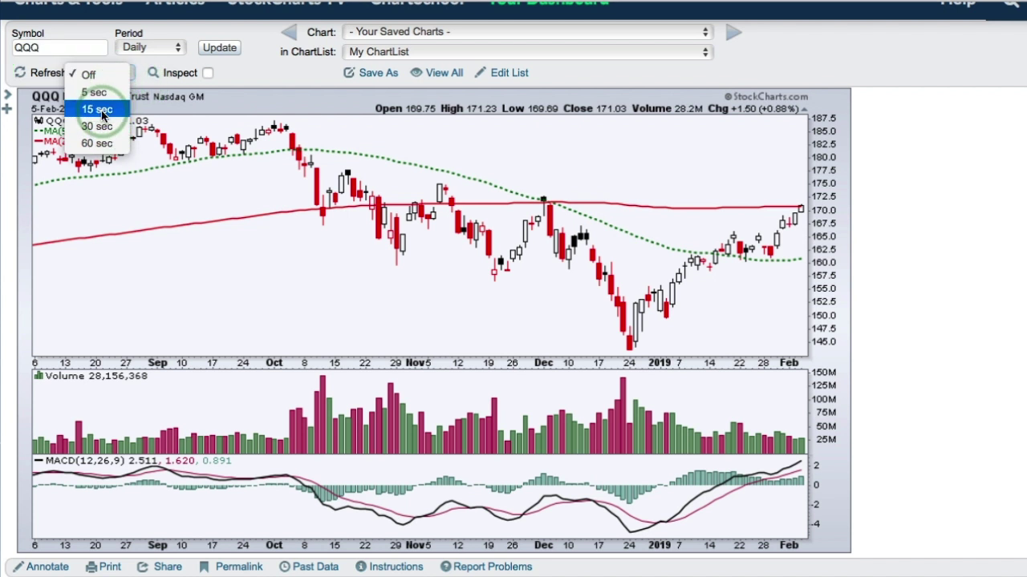
left_click(266, 72)
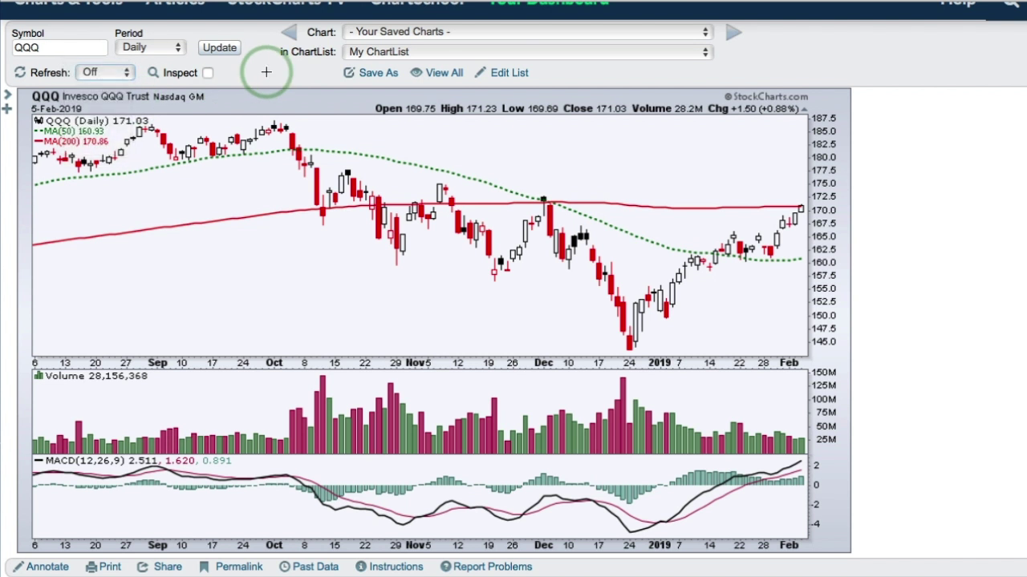
left_click(208, 73)
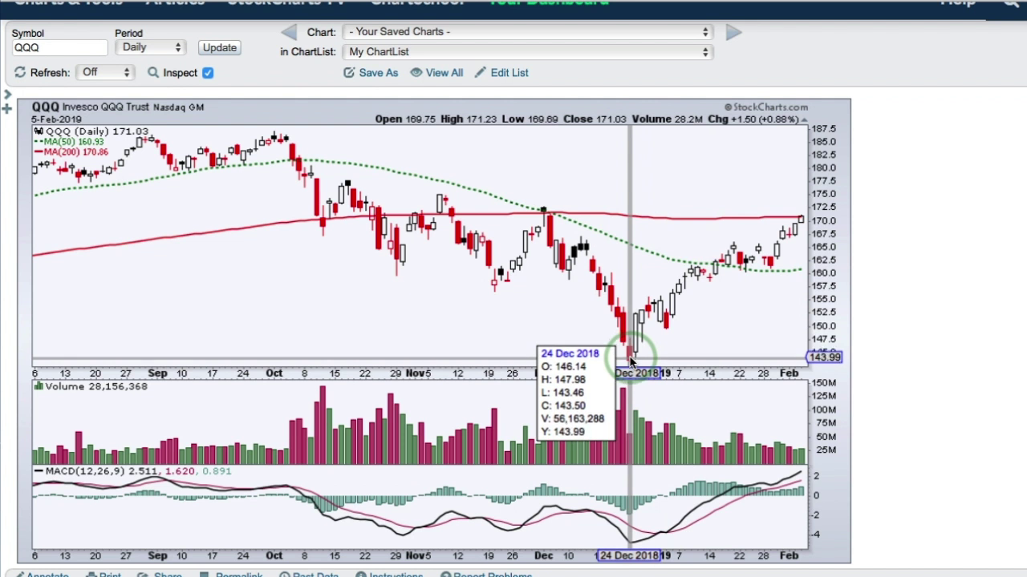
left_click(207, 73)
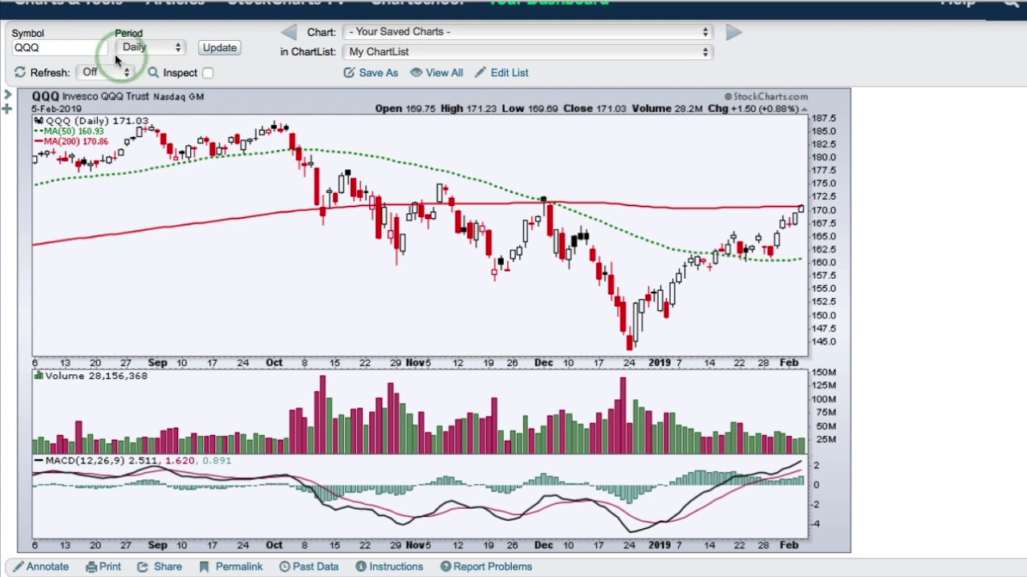
Save the chart as a new entry named "QQQ - Daily Candlesticks, Custom (900X500)" in My ChartList.
left_click(379, 74)
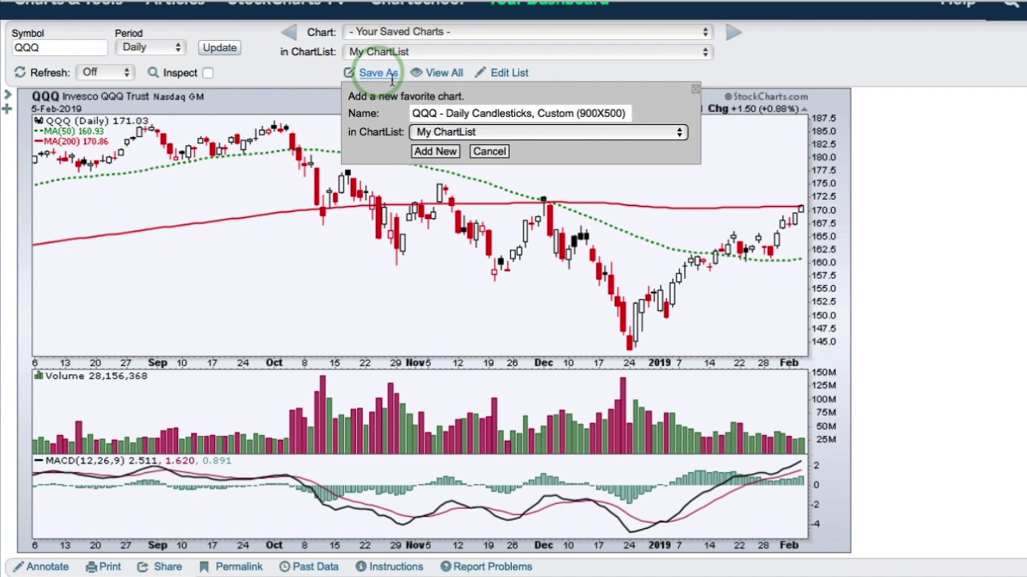
left_click(438, 153)
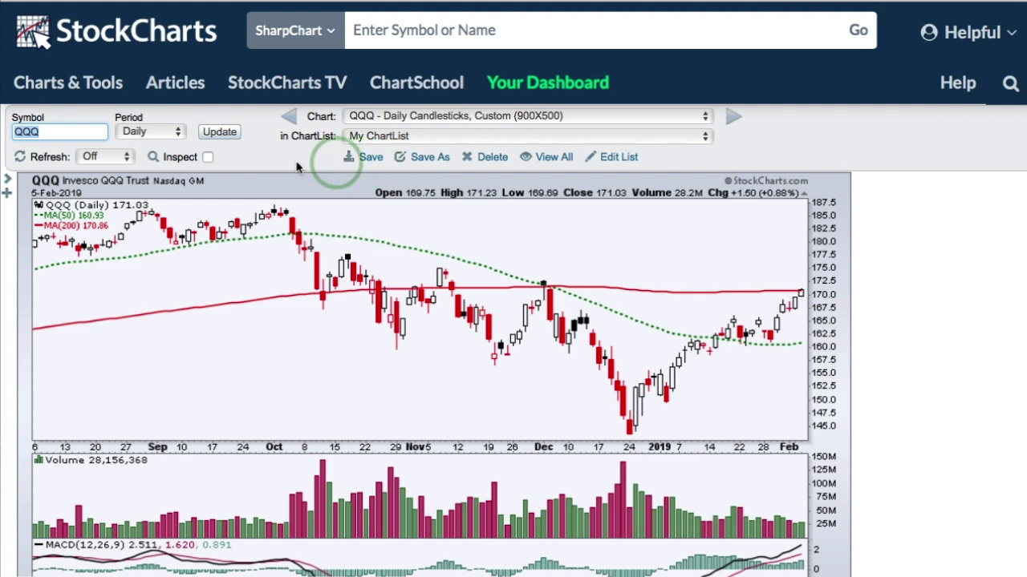
Set the QQQ chart's period to Weekly and update the chart.
left_click(158, 136)
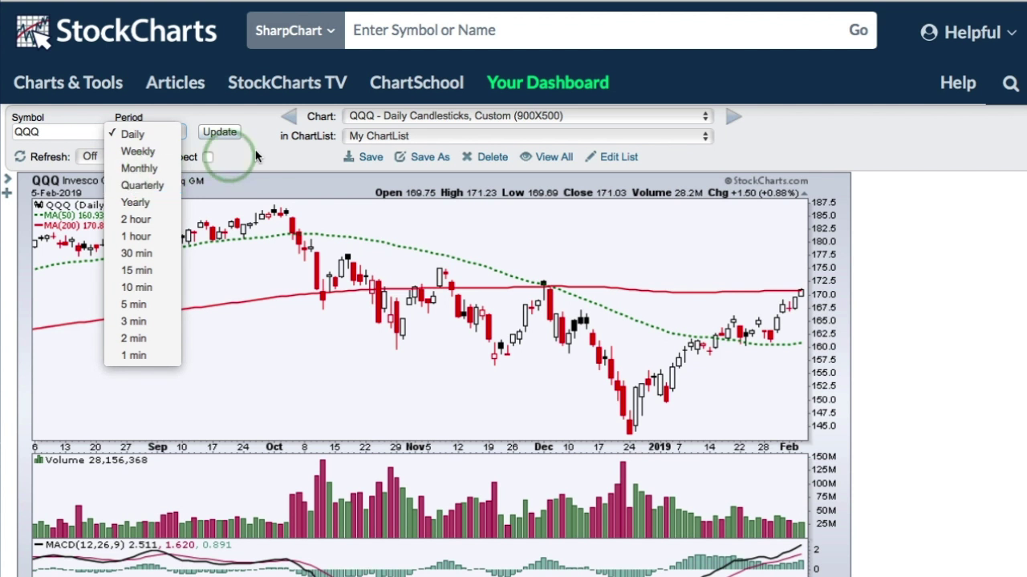
left_click(253, 158)
left_click(143, 132)
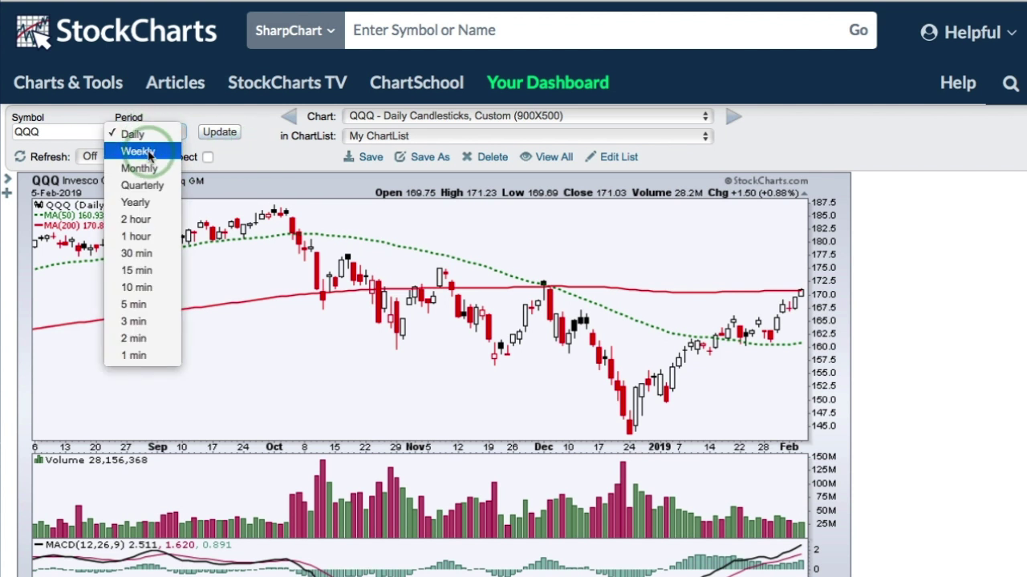
left_click(148, 152)
left_click(217, 132)
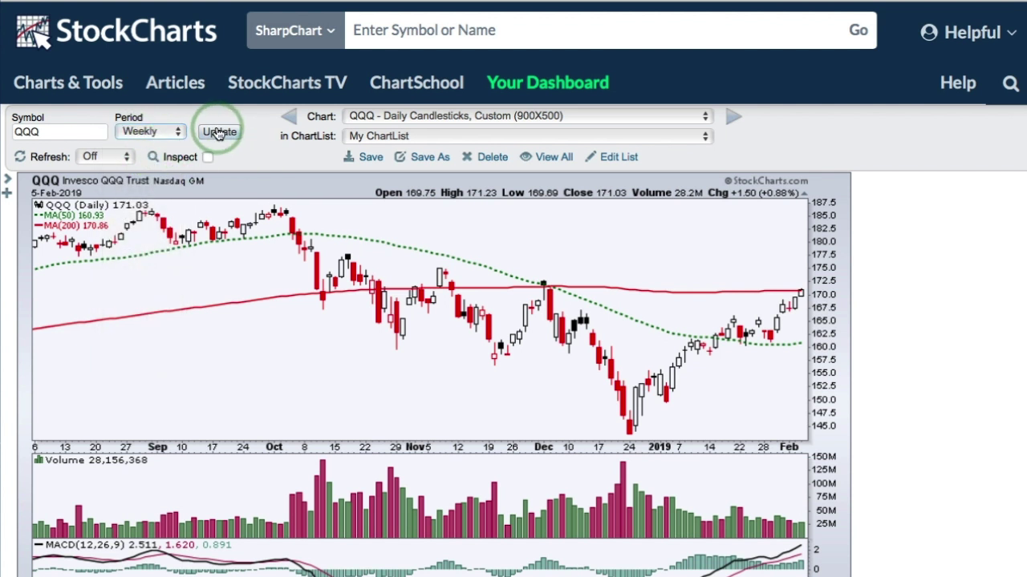
left_click(262, 173)
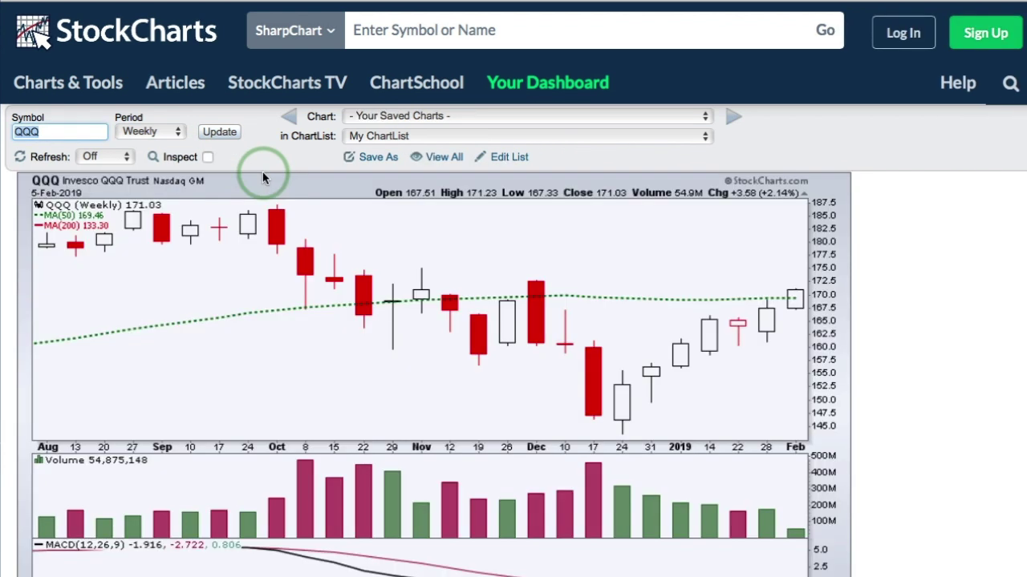
Review the social media and email sharing options for the QQQ daily chart, and dismiss them without sharing.
scroll(262, 171, "down", 1)
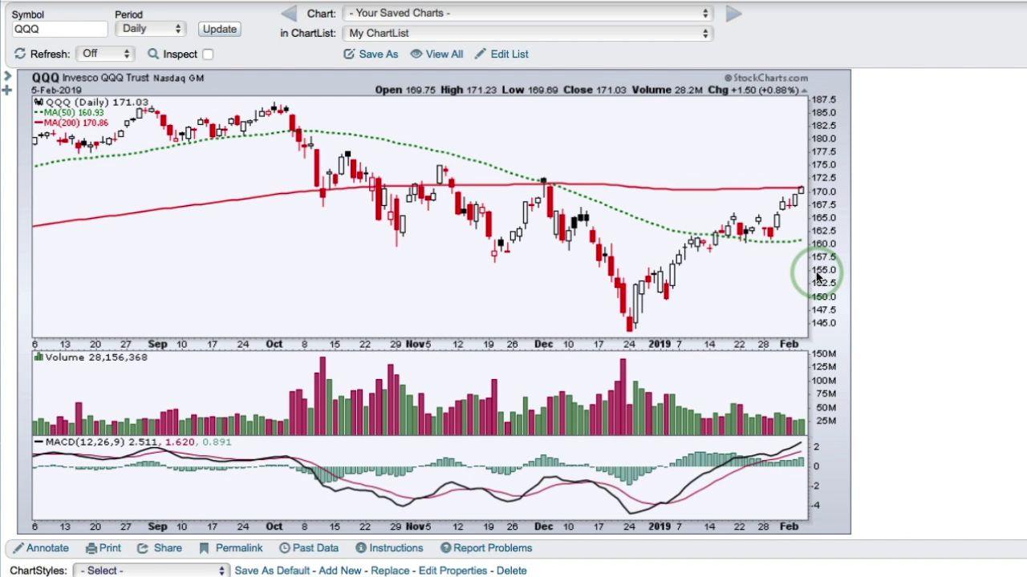
scroll(817, 276, "down", 3)
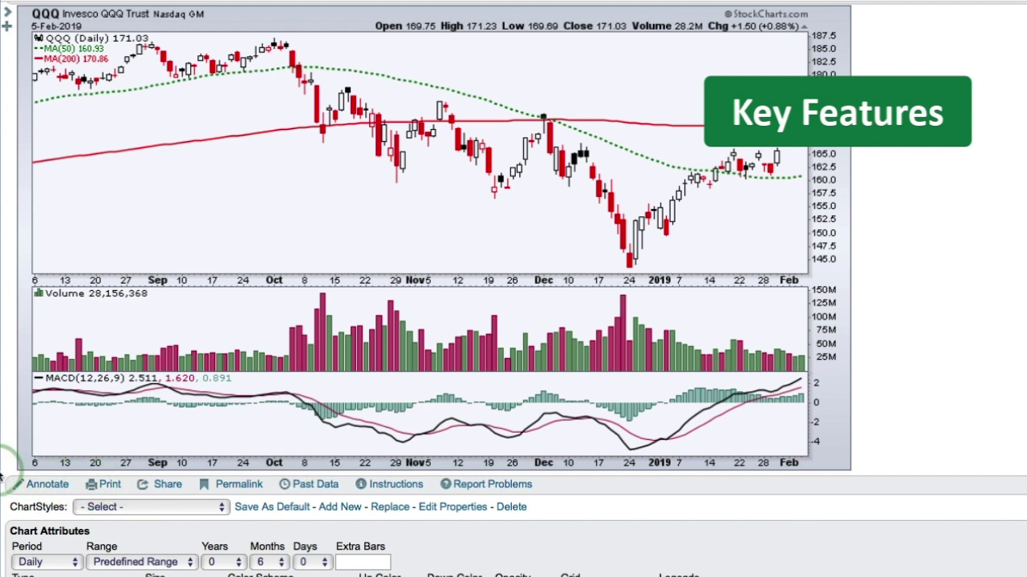
left_click_drag(12, 473, 640, 502)
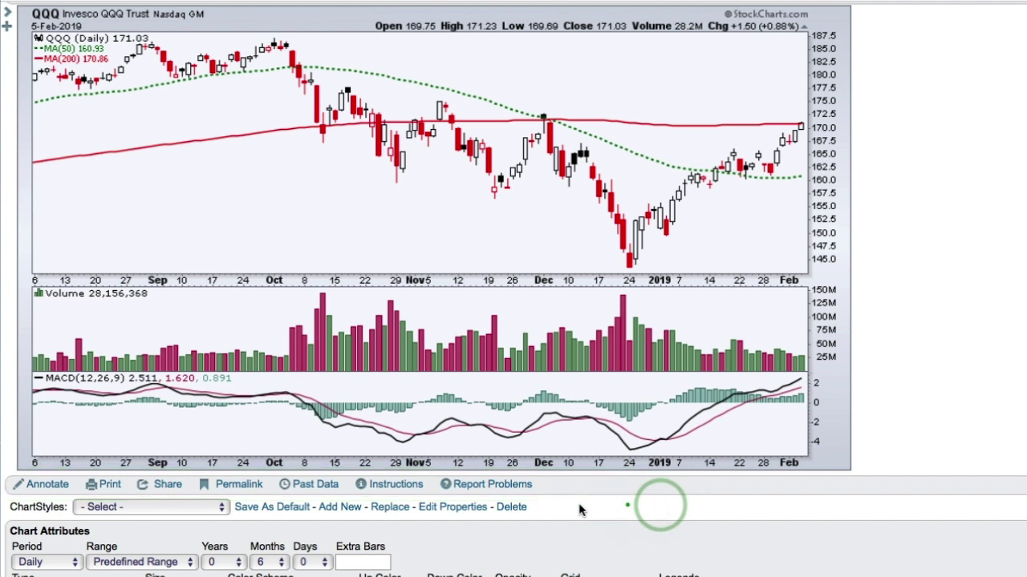
left_click_drag(76, 473, 116, 491)
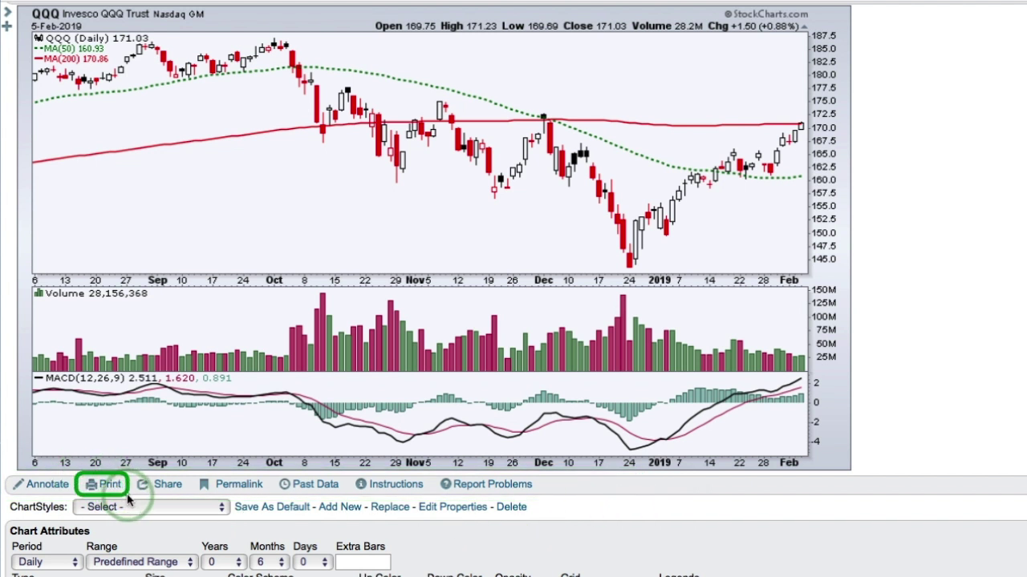
left_click_drag(8, 473, 70, 501)
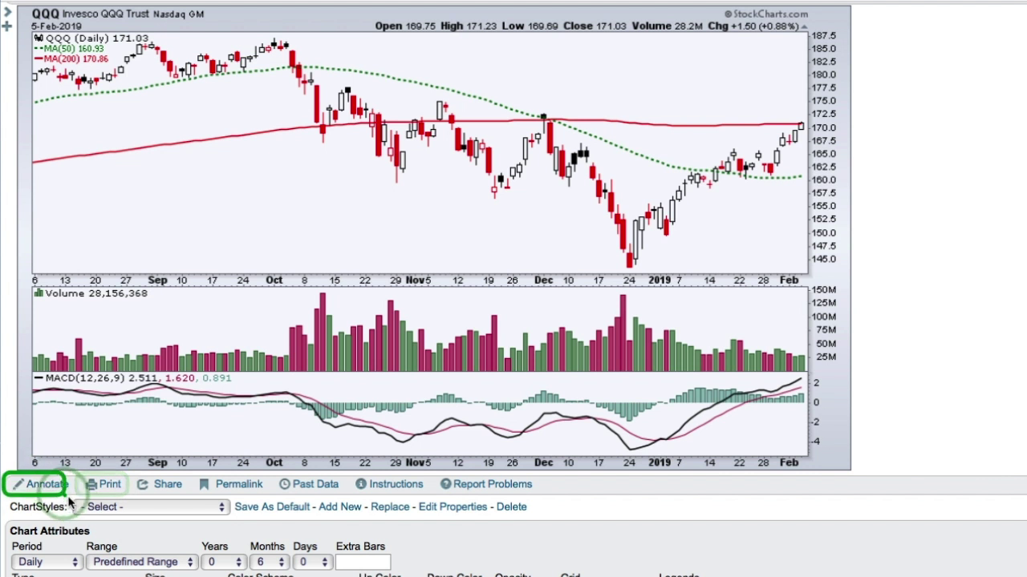
left_click(165, 485)
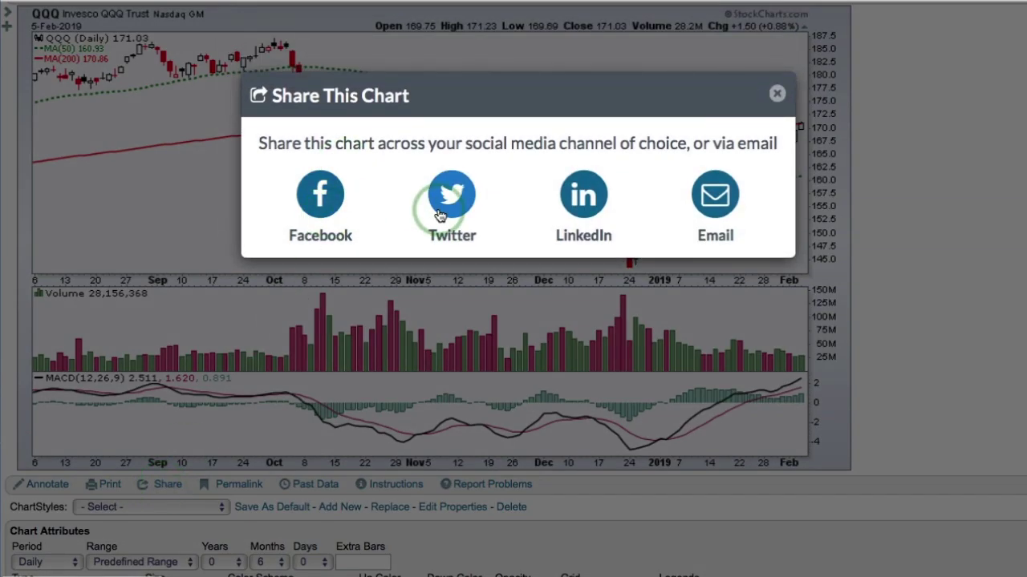
left_click(775, 94)
Generate a permalink for the QQQ chart and copy the link.
left_click(239, 485)
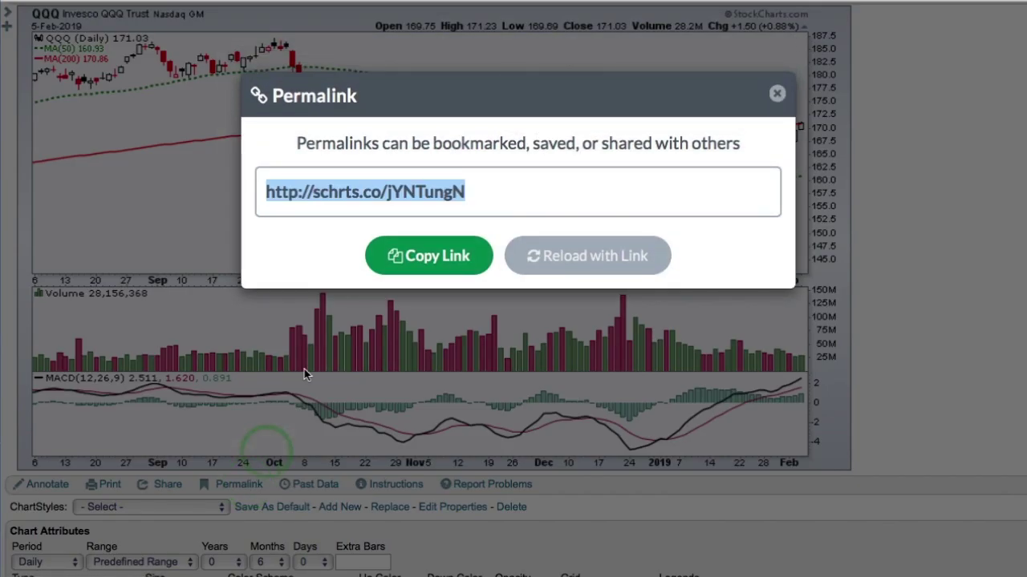
left_click(405, 255)
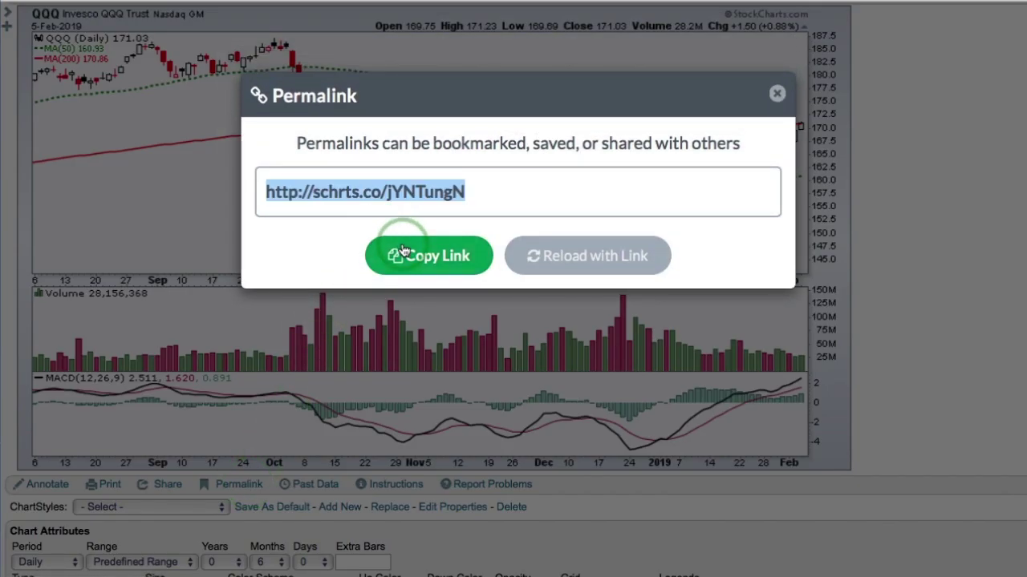
left_click(776, 96)
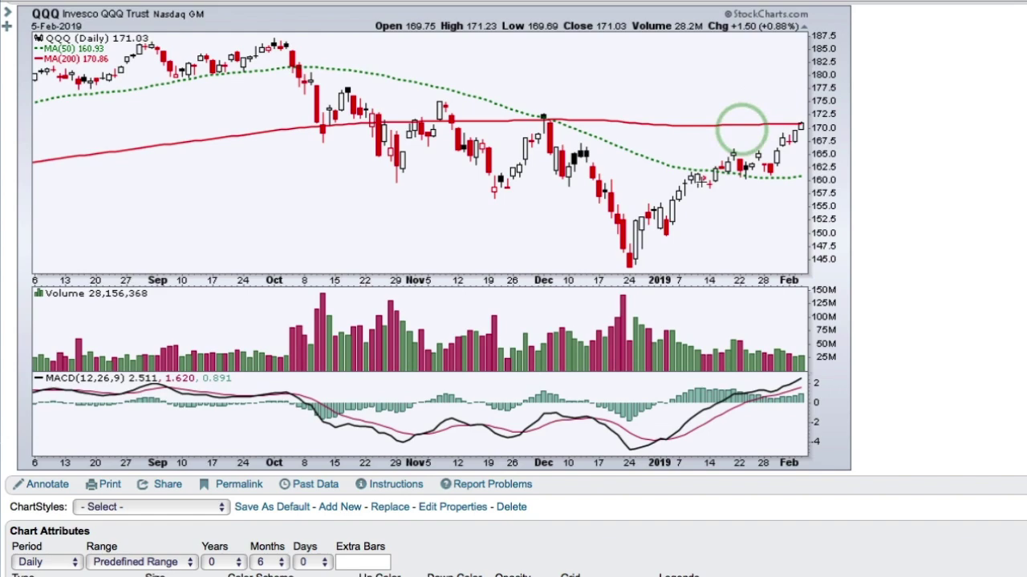
Open the past price data of QQQ and review its daily historical records.
left_click(309, 490)
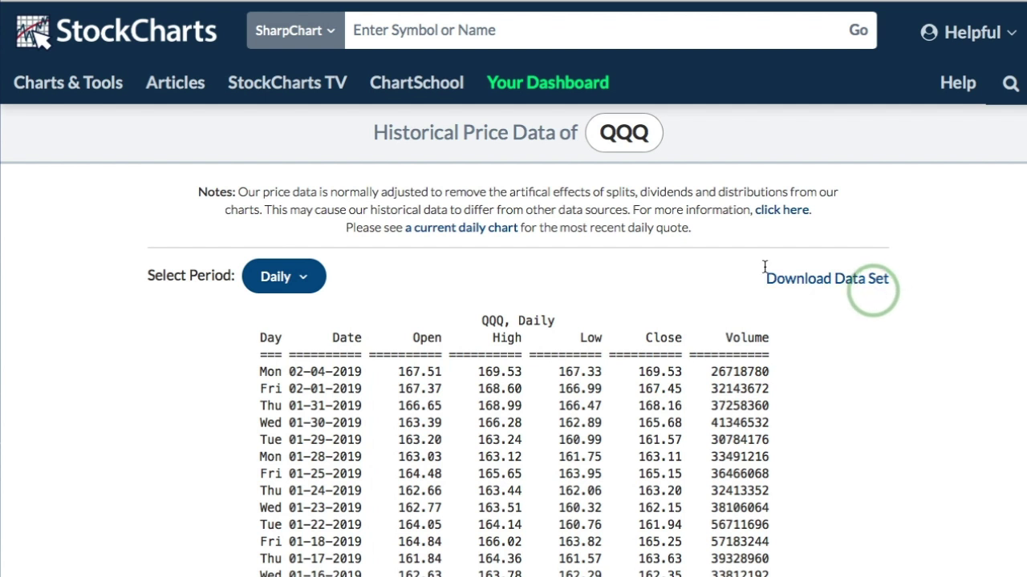
right_click(365, 275)
left_click(386, 283)
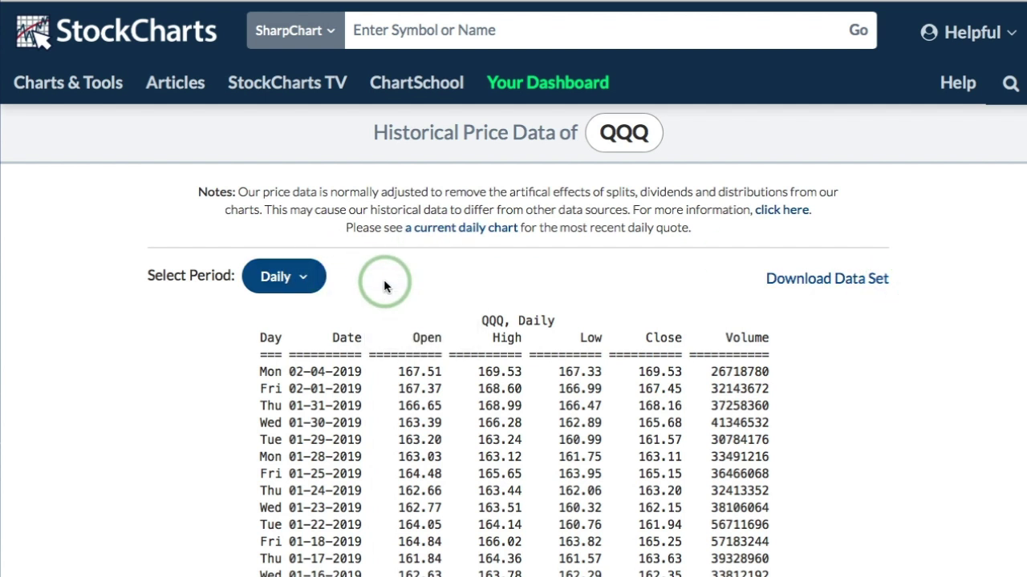
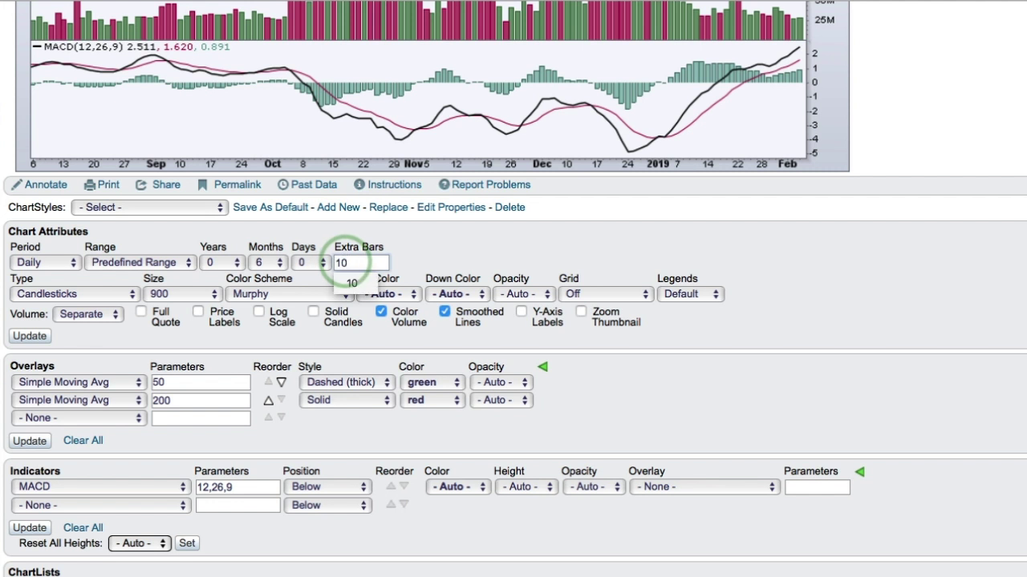
Set the chart type to HLC Bars (thick) and the color scheme to Night, and update the chart.
left_click(58, 297)
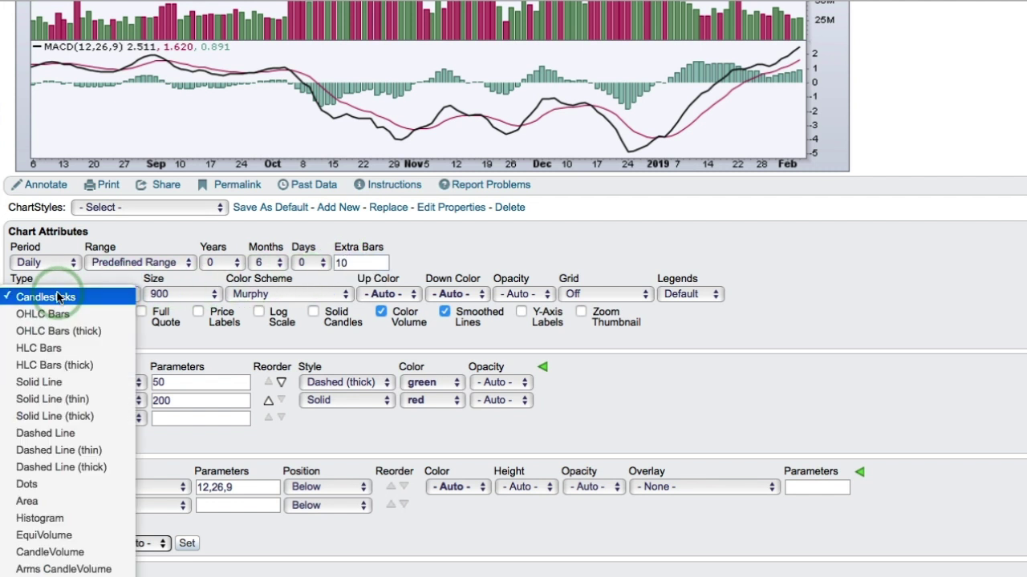
left_click(48, 365)
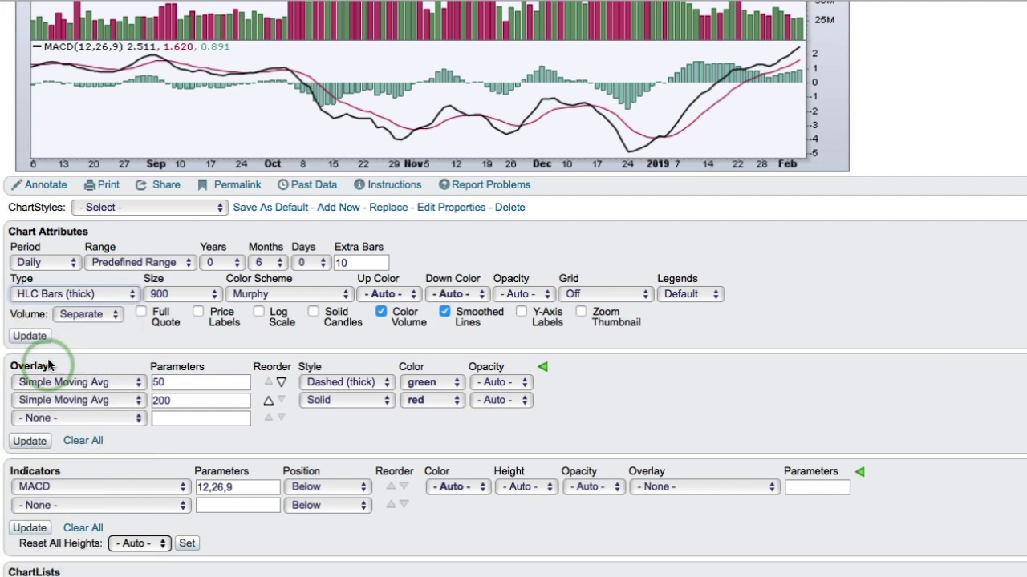
left_click(160, 294)
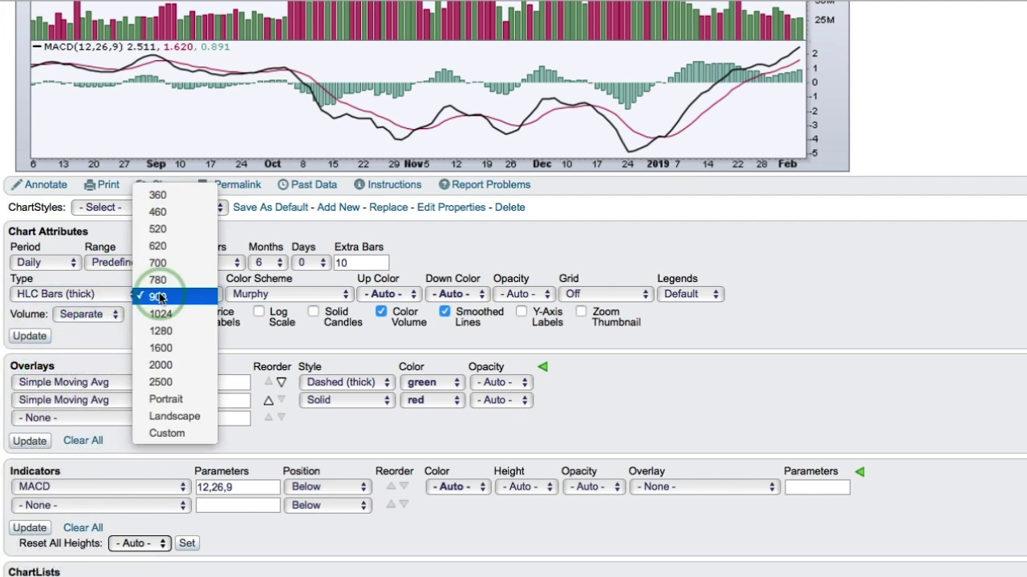
left_click(270, 298)
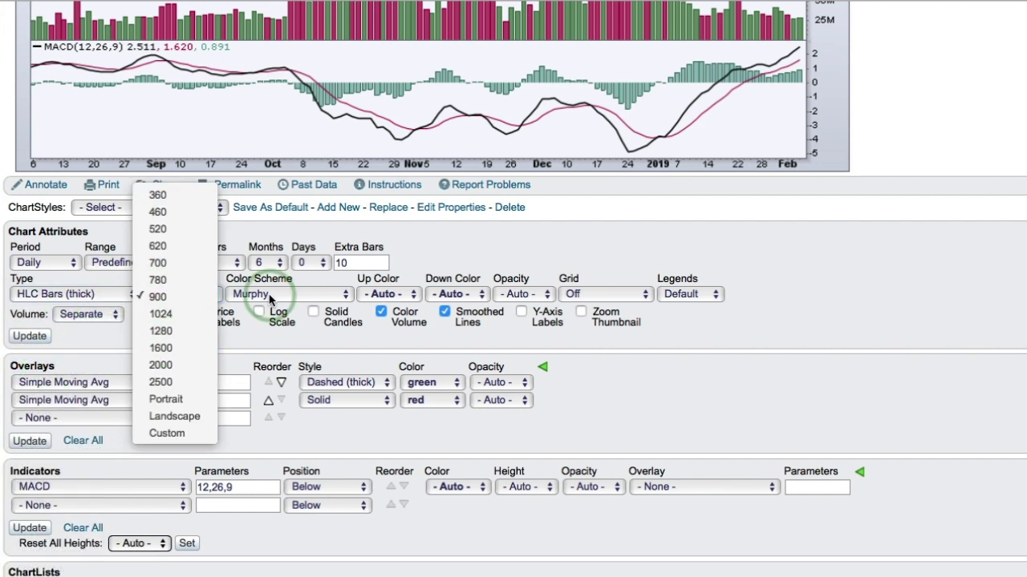
left_click(271, 297)
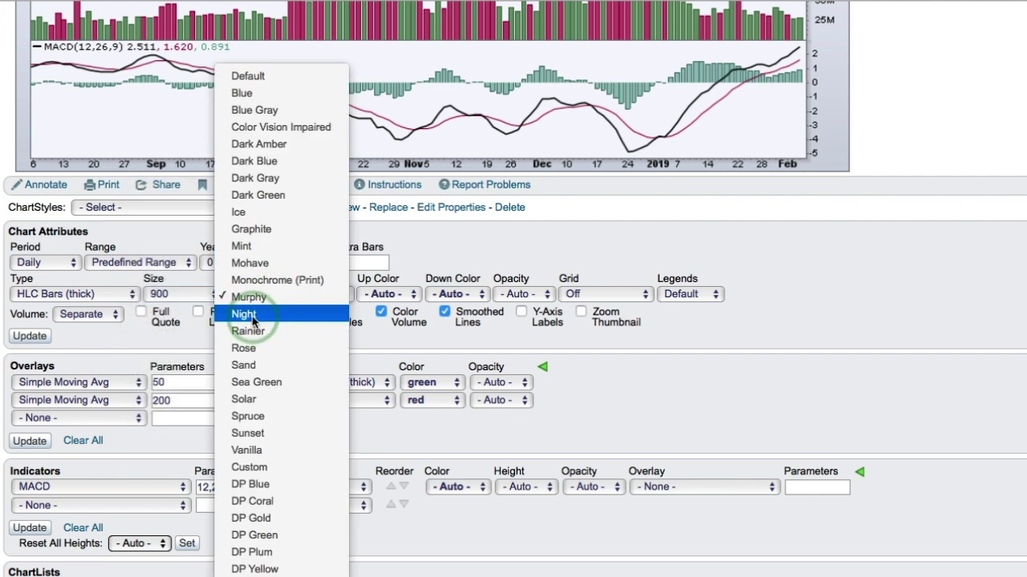
left_click(252, 316)
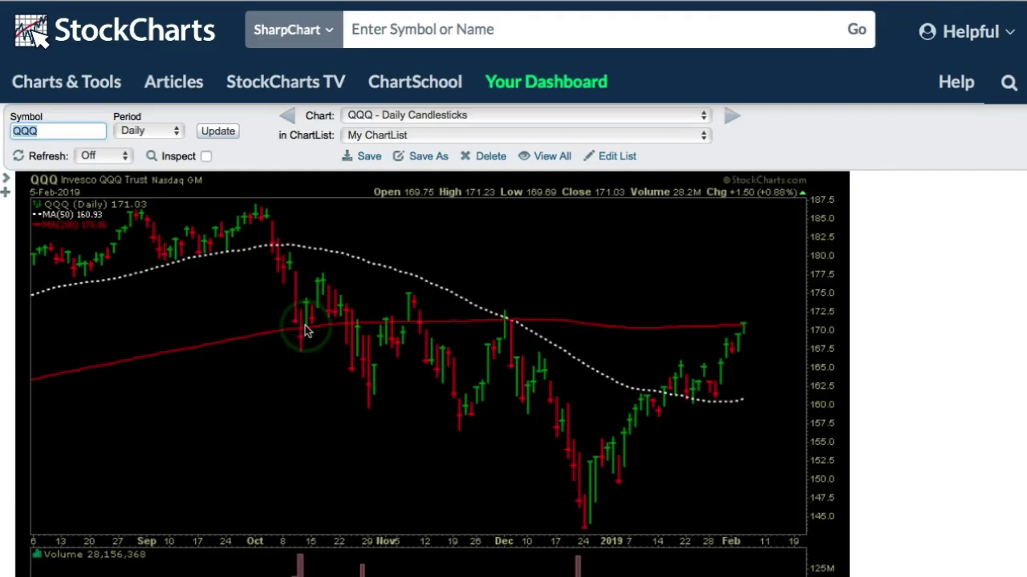
Set the grid to Dashed, enable Full Quote, Price Labels, Y-Axis Labels and Zoom Thumbnail, and update the chart.
scroll(304, 325, "down", 3)
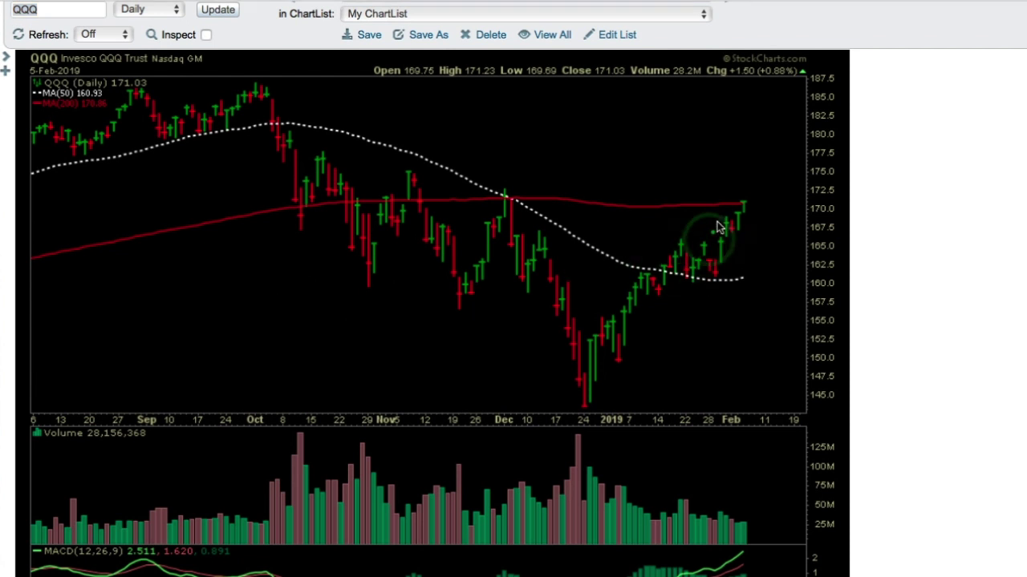
left_click_drag(750, 184, 784, 236)
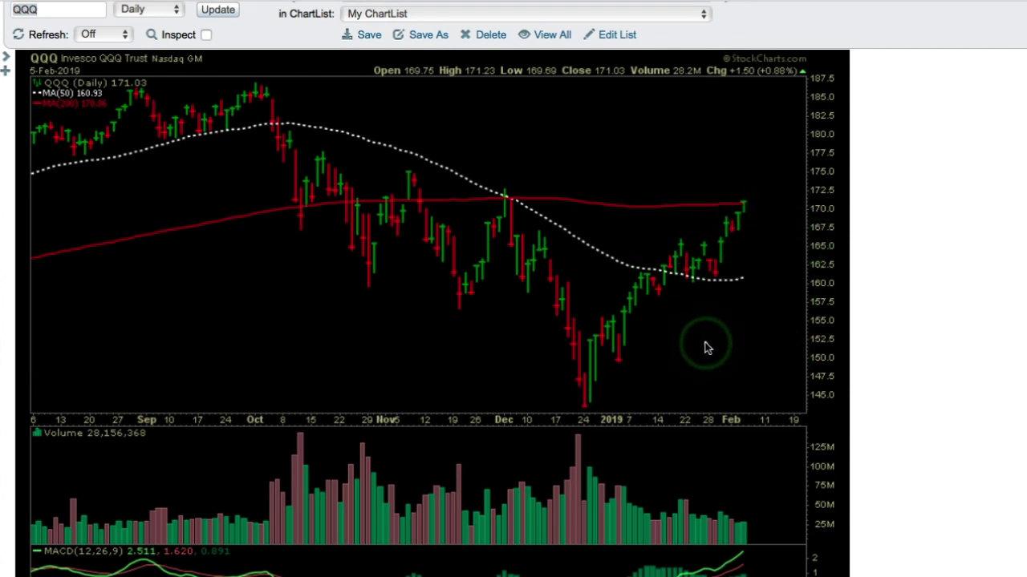
scroll(706, 348, "down", 7)
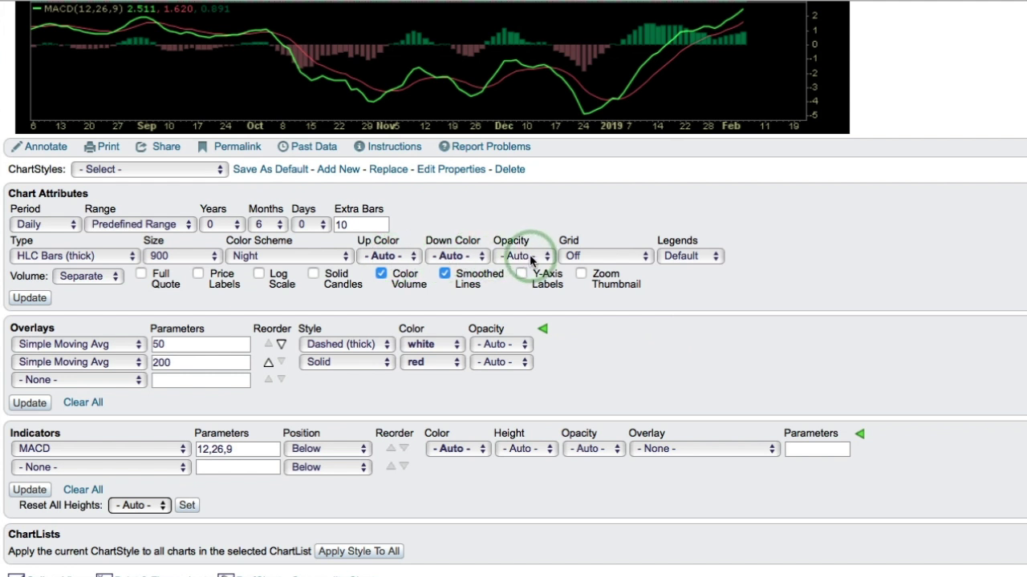
left_click(574, 257)
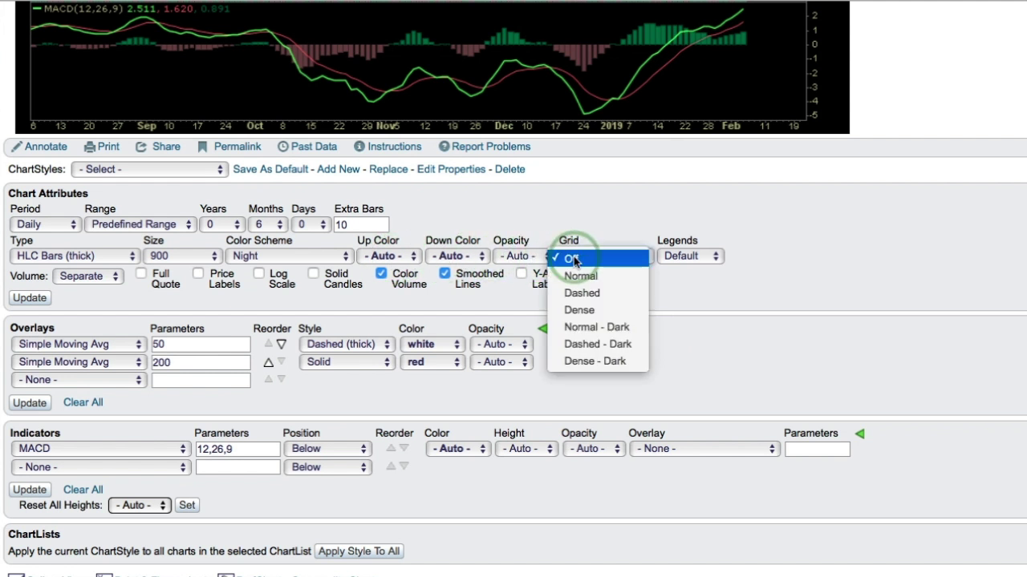
left_click(583, 294)
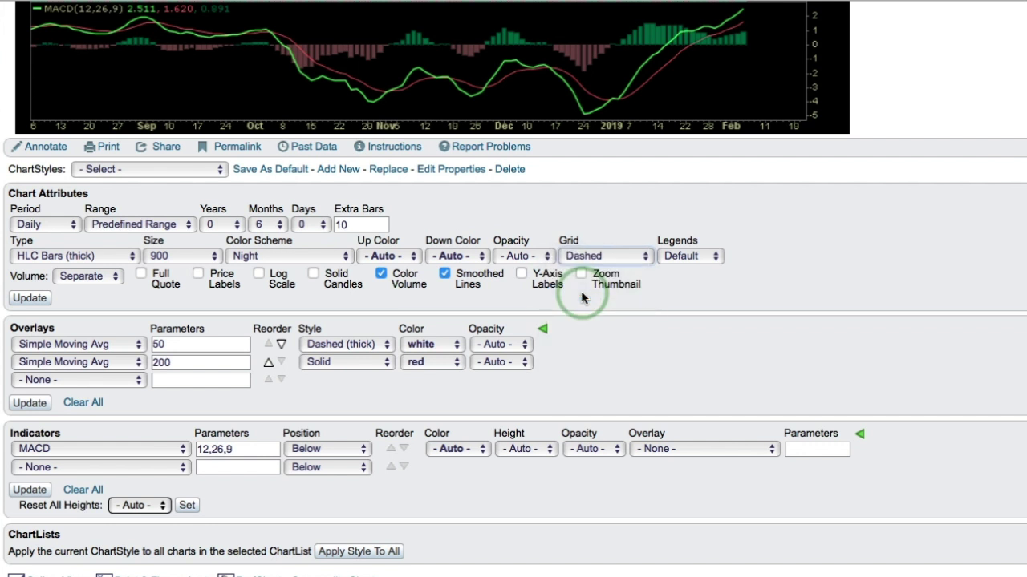
left_click(142, 275)
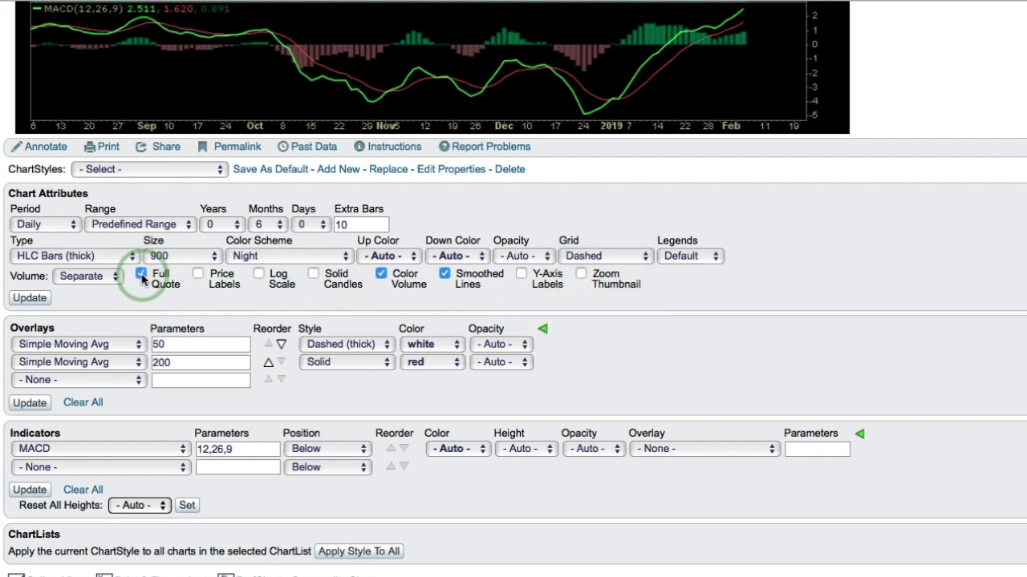
left_click(199, 276)
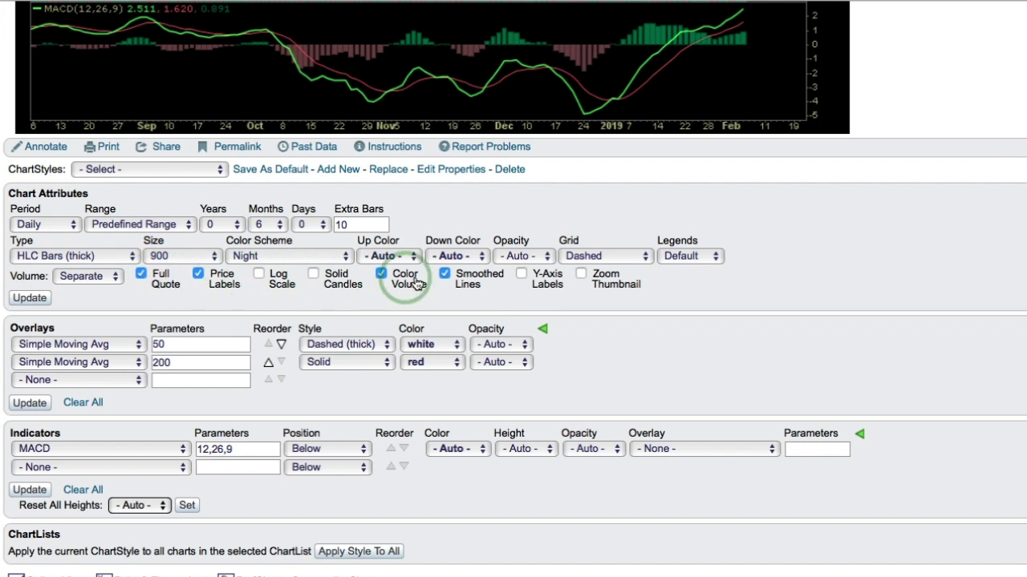
left_click(521, 276)
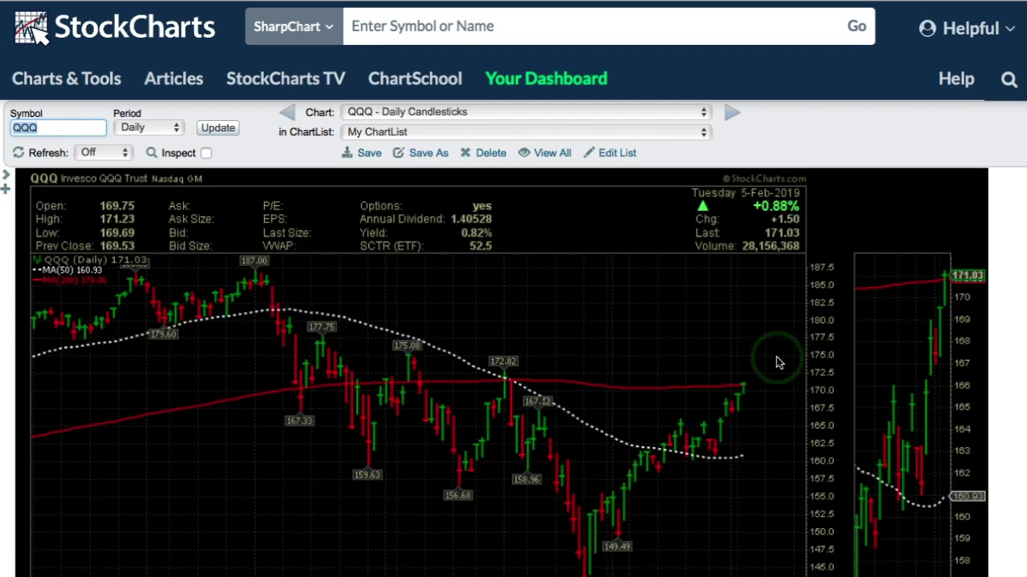
scroll(777, 362, "down", 3)
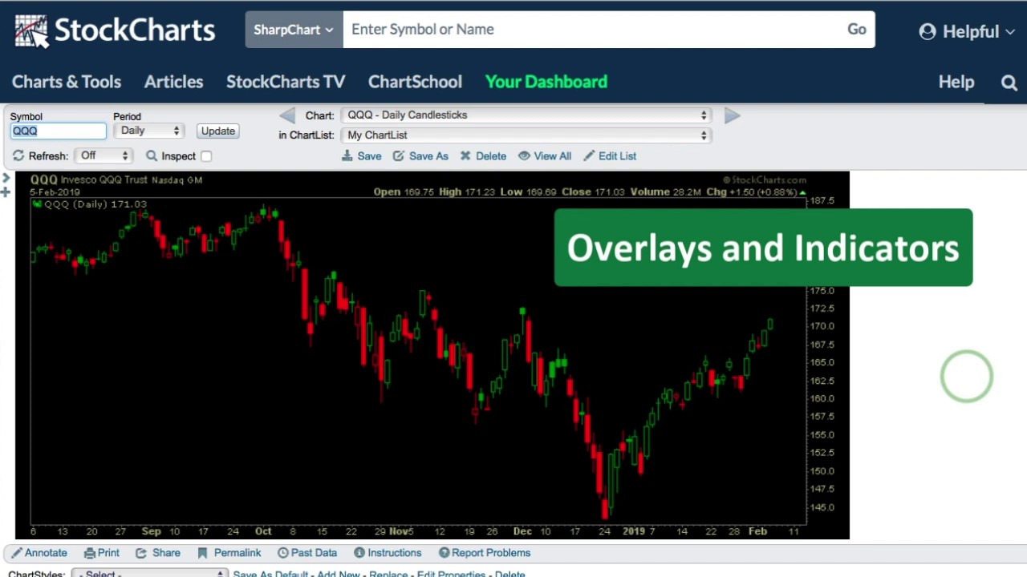
Add a 50-period Simple Moving Avg overlay to the chart and set its color to white.
scroll(872, 436, "down", 6)
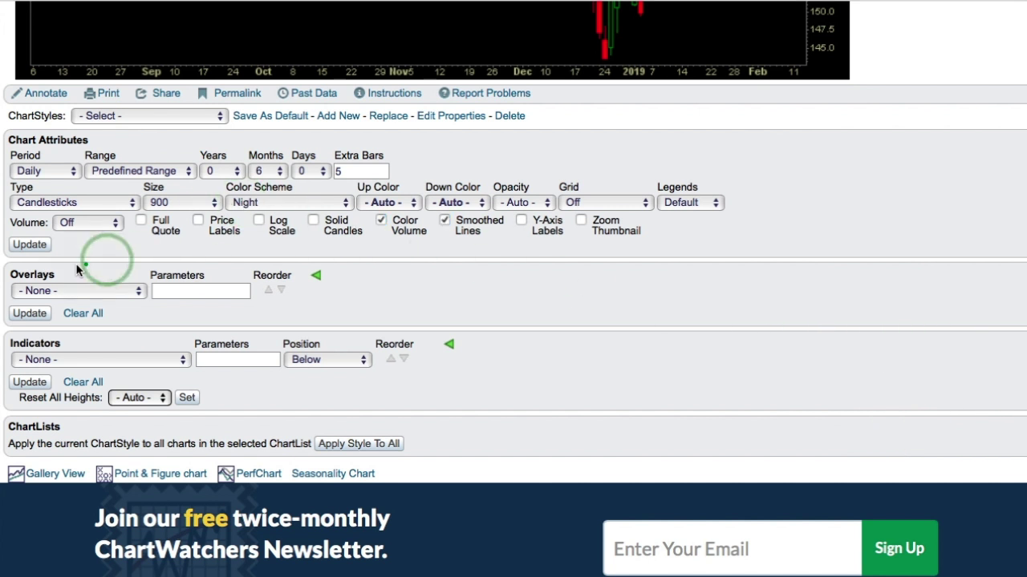
left_click_drag(3, 261, 511, 339)
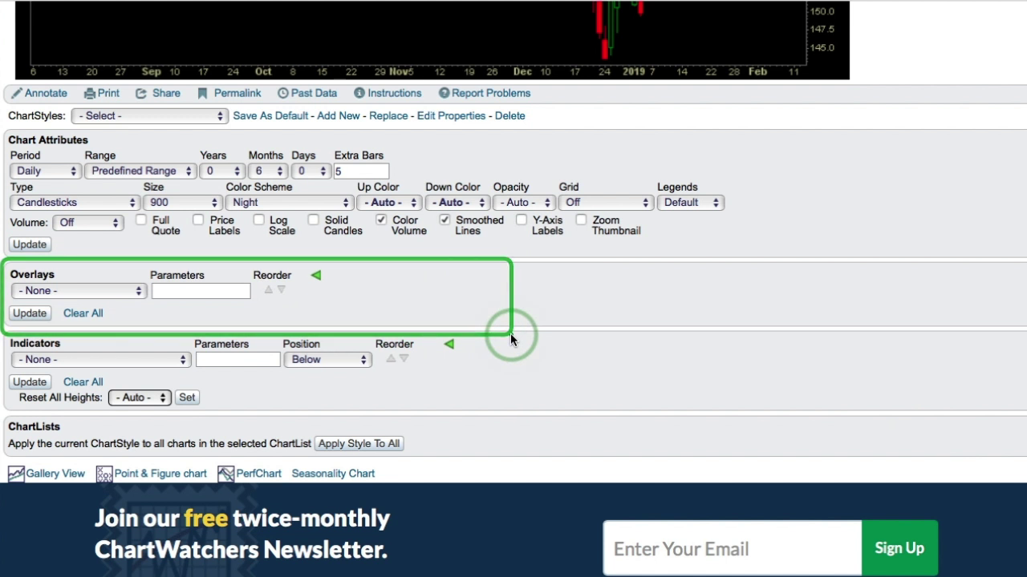
mouse_move(3, 335)
left_mouse_down()
mouse_move(36, 361)
mouse_move(506, 417)
left_mouse_up()
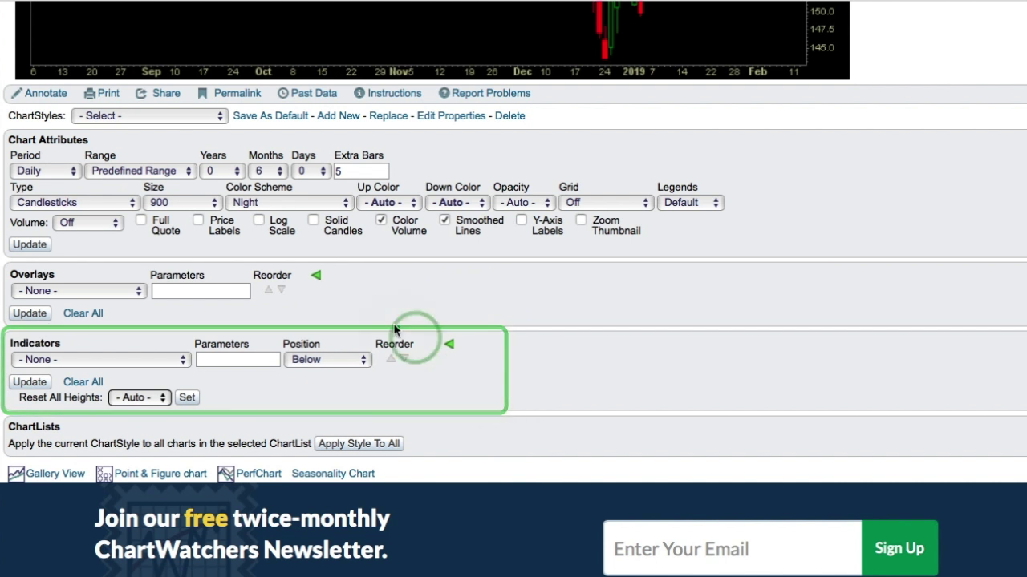
left_click(44, 292)
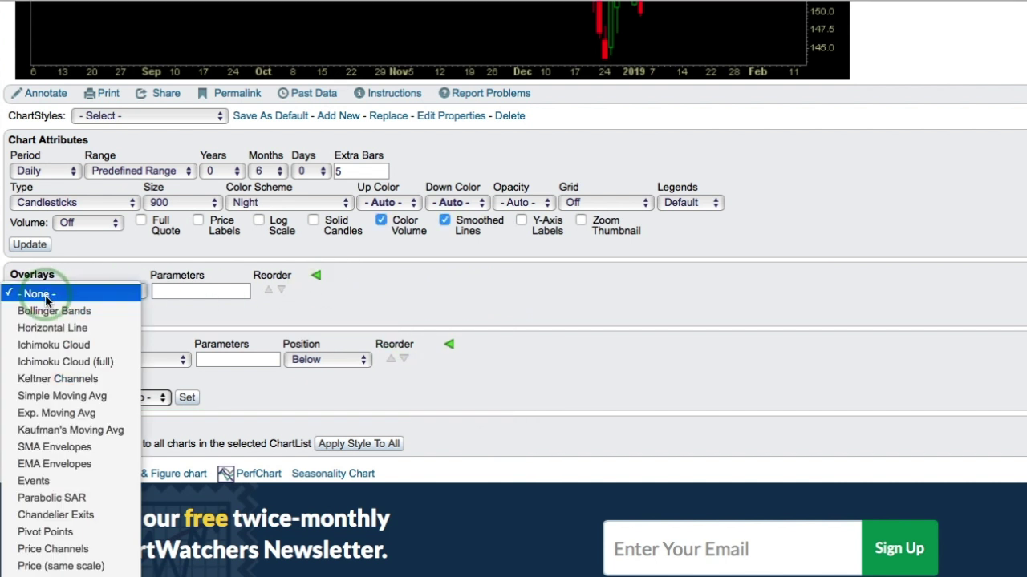
left_click(56, 396)
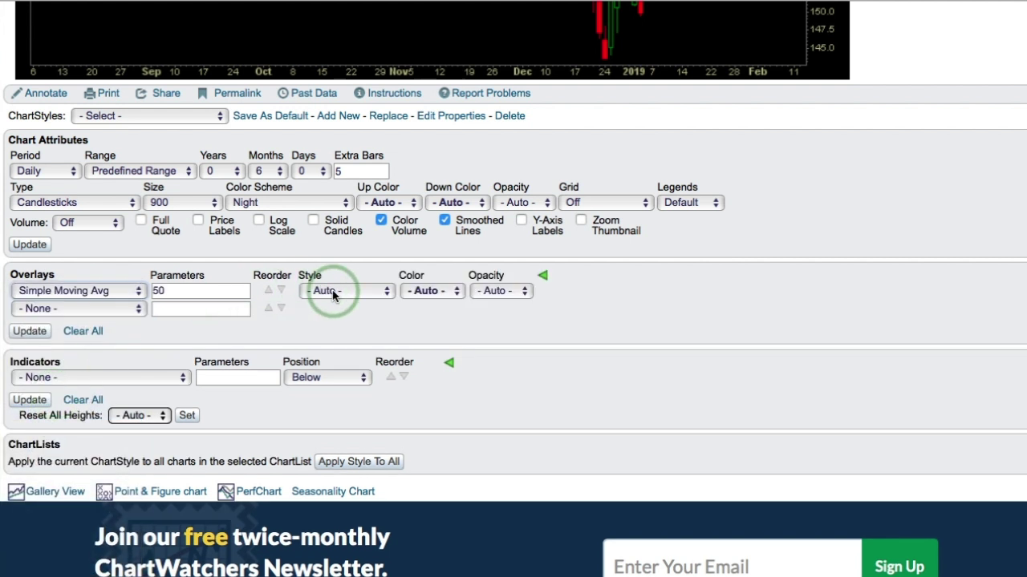
left_click(423, 292)
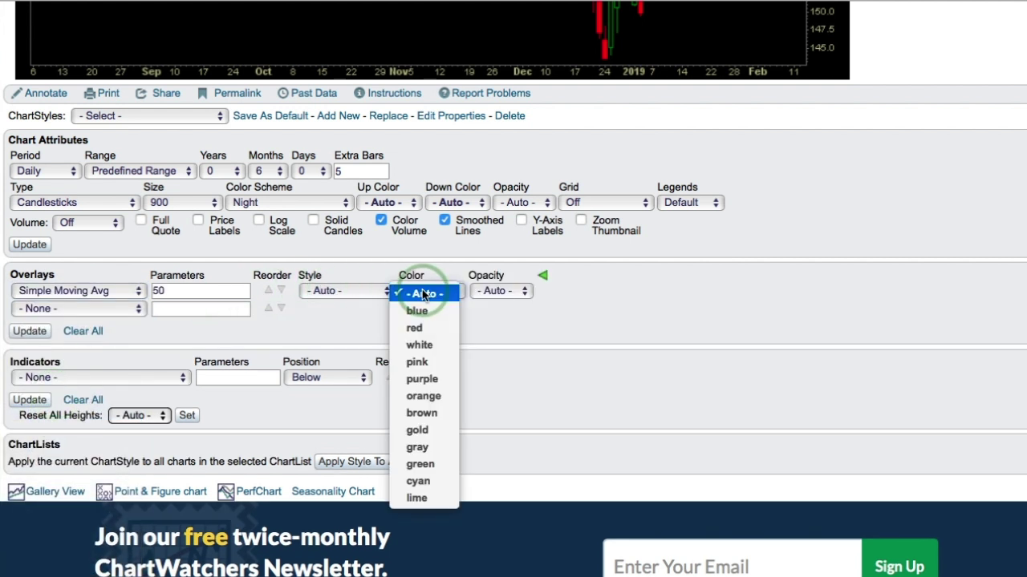
left_click(426, 345)
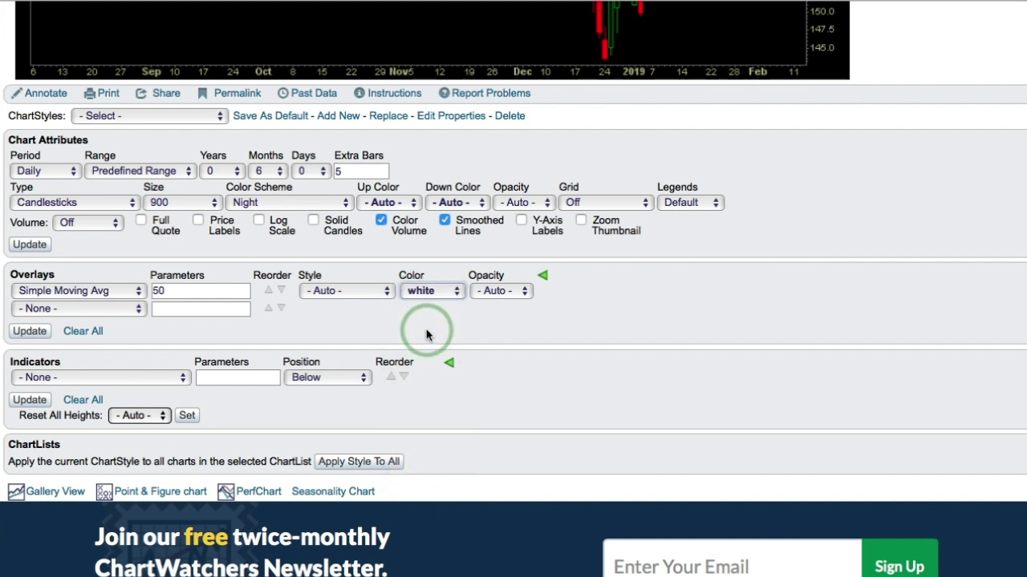
Add a MACD indicator with parameters 12,26,9 below the QQQ chart, keep its overlay at None, and update the chart.
left_click(48, 378)
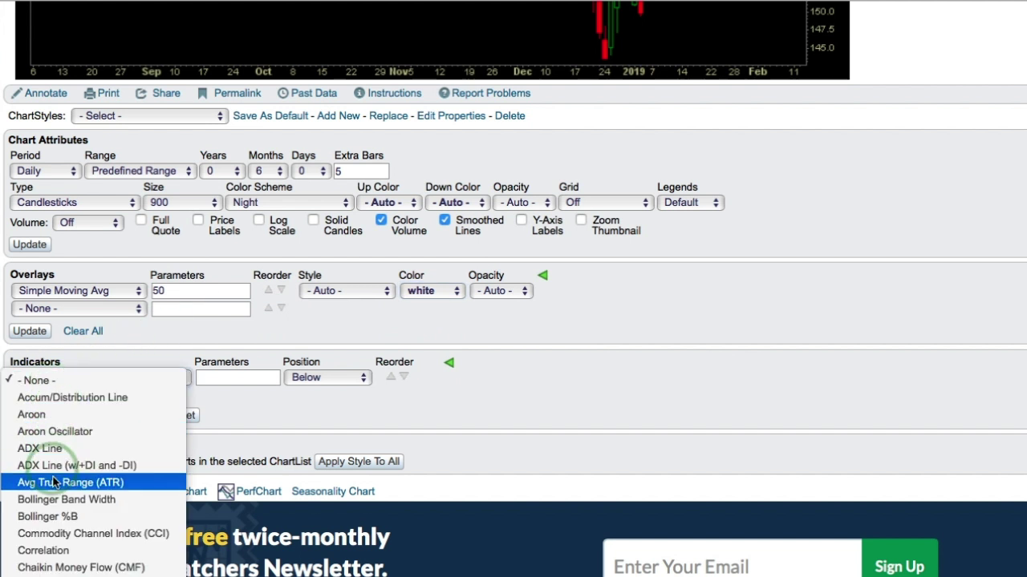
scroll(53, 538, "down", 6)
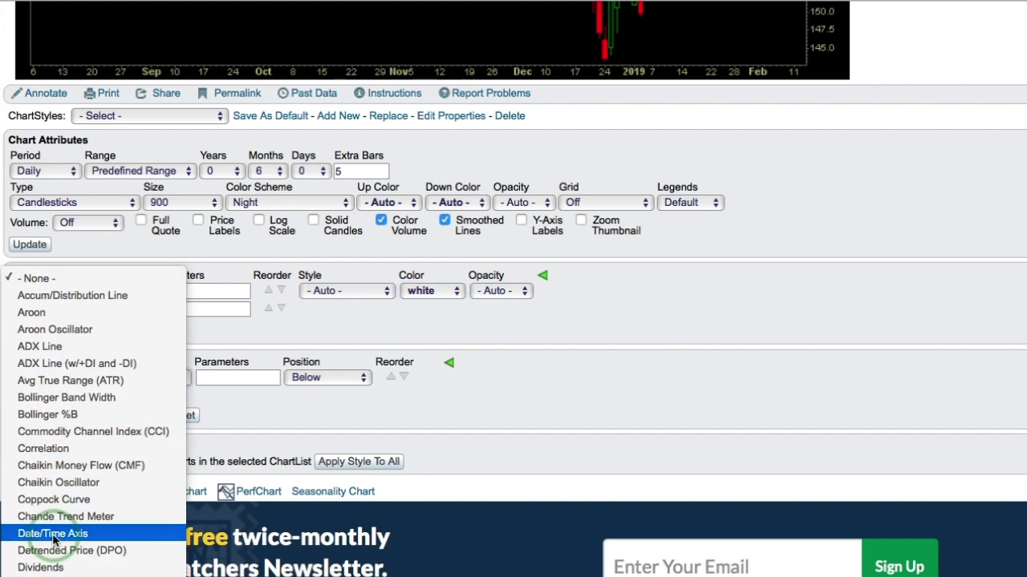
scroll(48, 513, "down", 3)
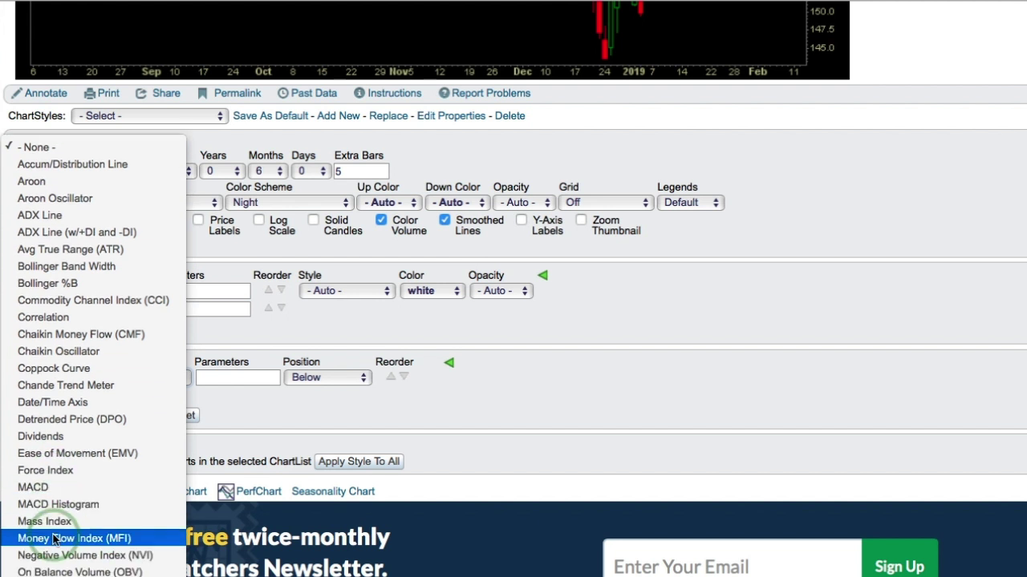
key("Escape")
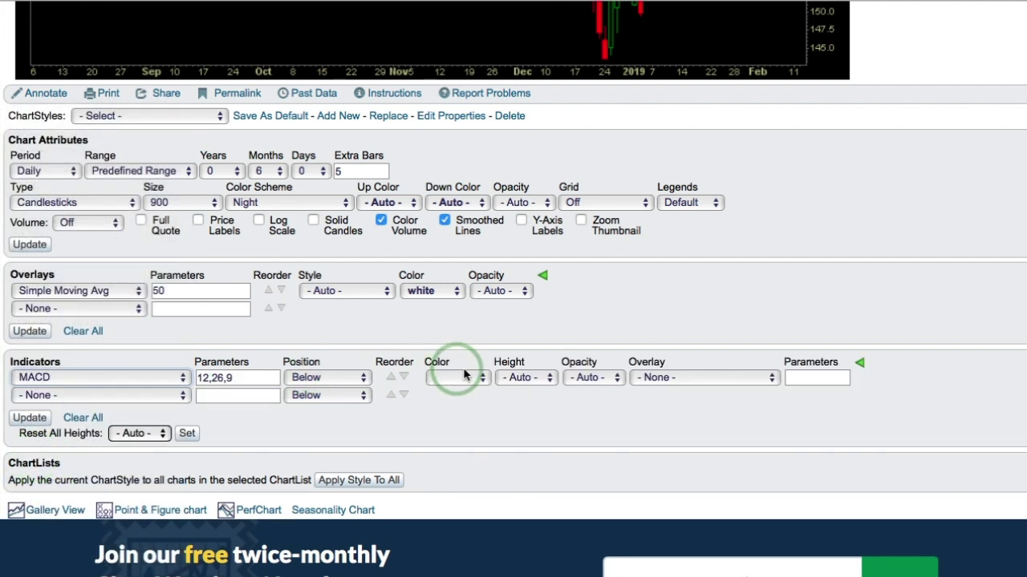
left_click(679, 379)
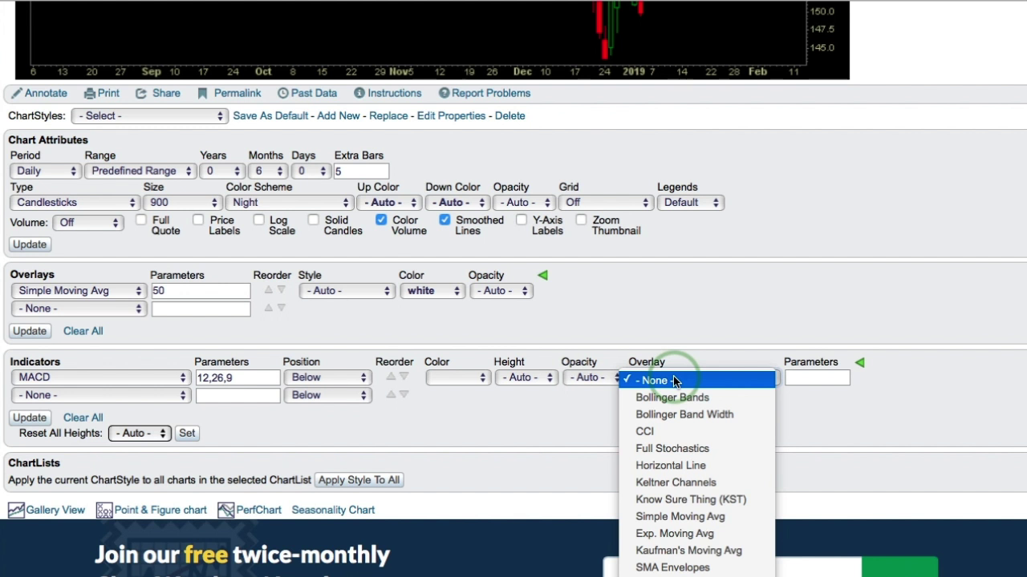
left_click(674, 381)
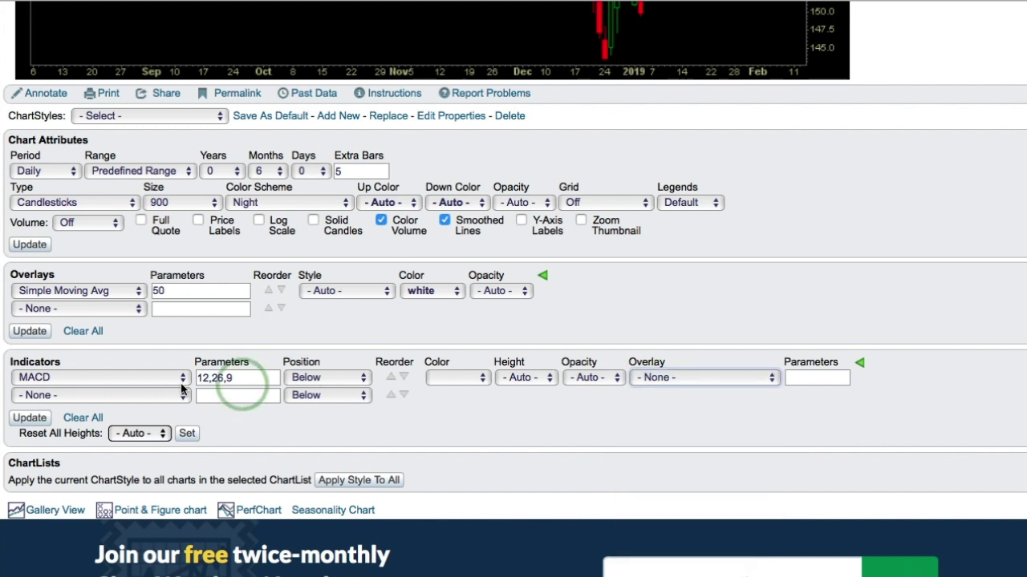
left_click(26, 419)
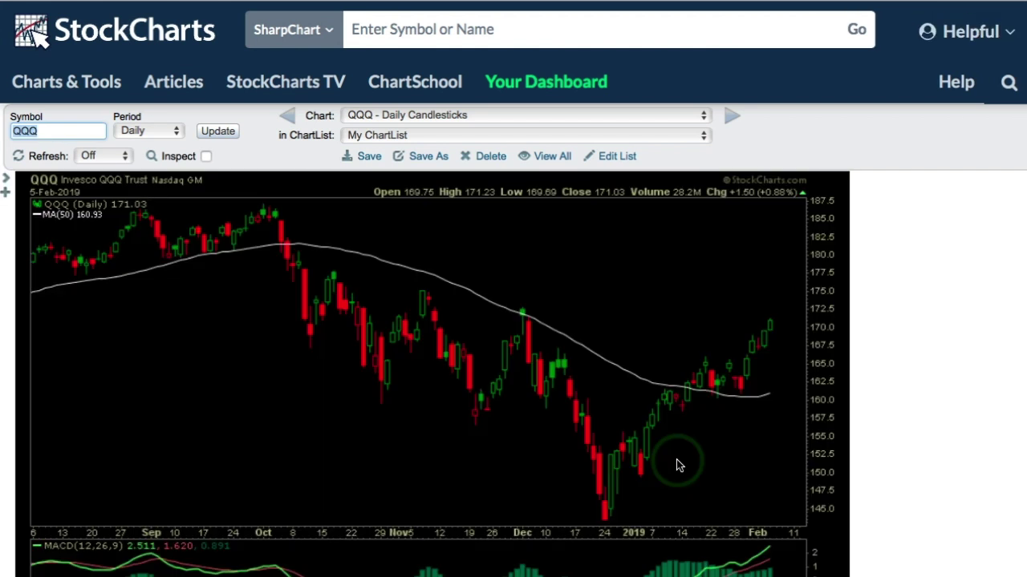
scroll(677, 465, "down", 4)
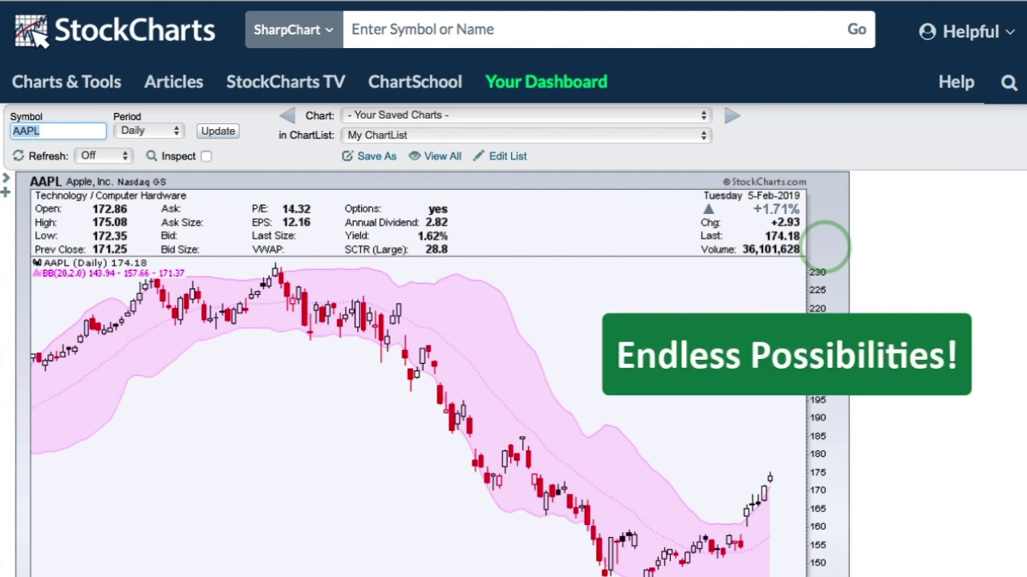
Examine the AAPL example chart's full quote, Bollinger Bands, volume and Bollinger Band Width panels, and the overlay and indicator settings behind them.
scroll(917, 408, "down", 2)
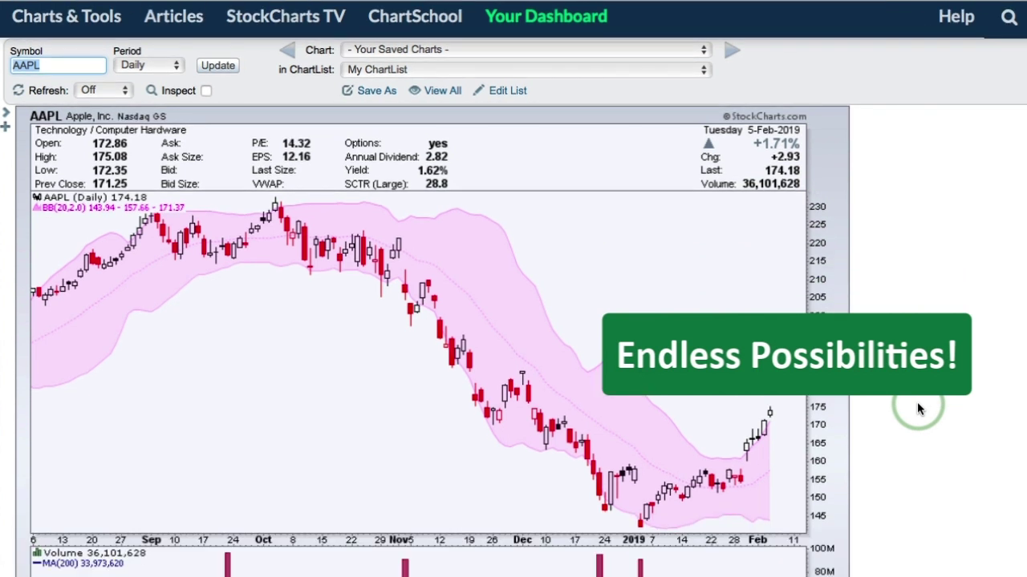
scroll(918, 409, "down", 1)
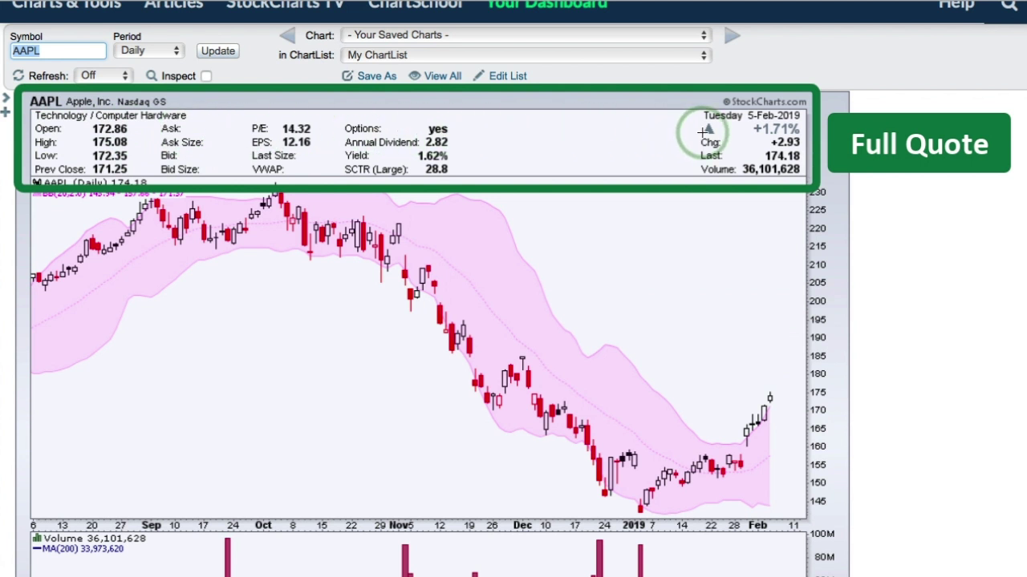
scroll(695, 252, "down", 2)
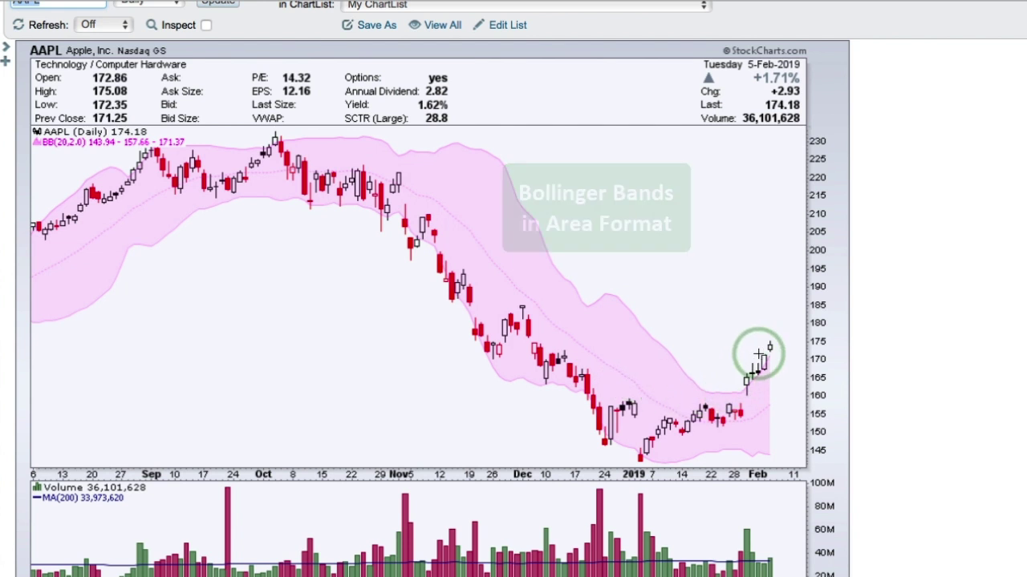
scroll(758, 354, "down", 2)
scroll(758, 353, "down", 6)
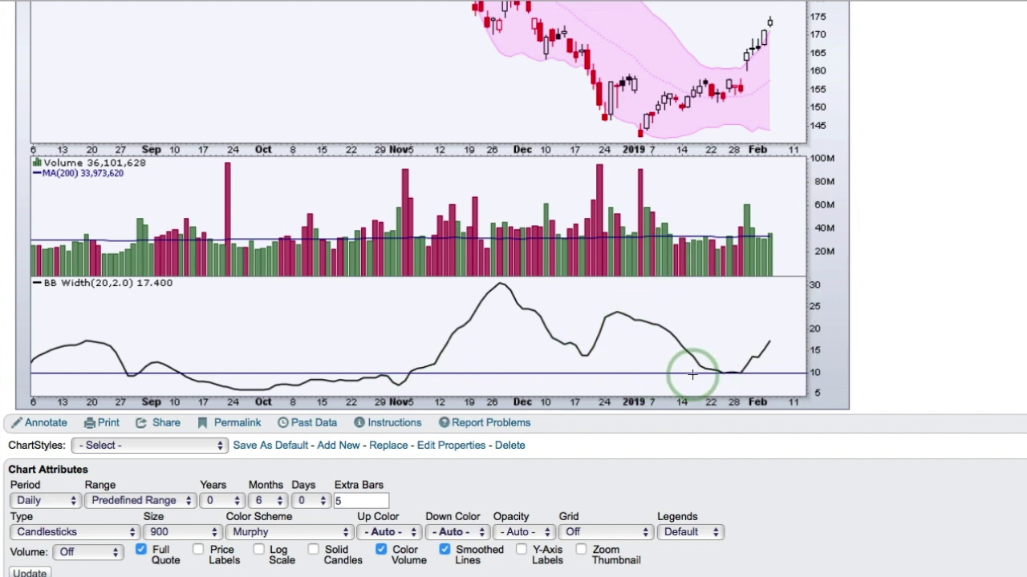
scroll(692, 374, "down", 5)
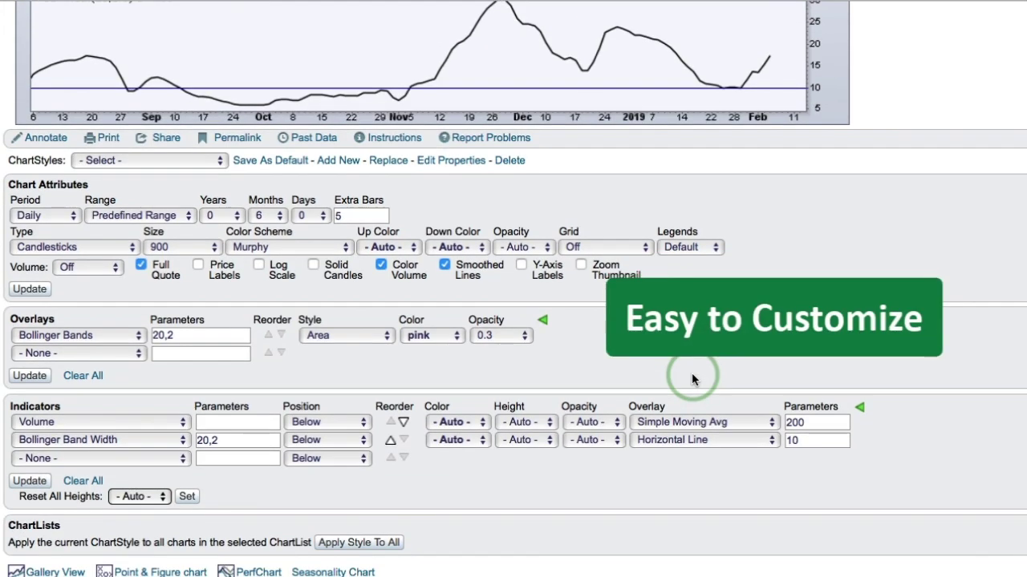